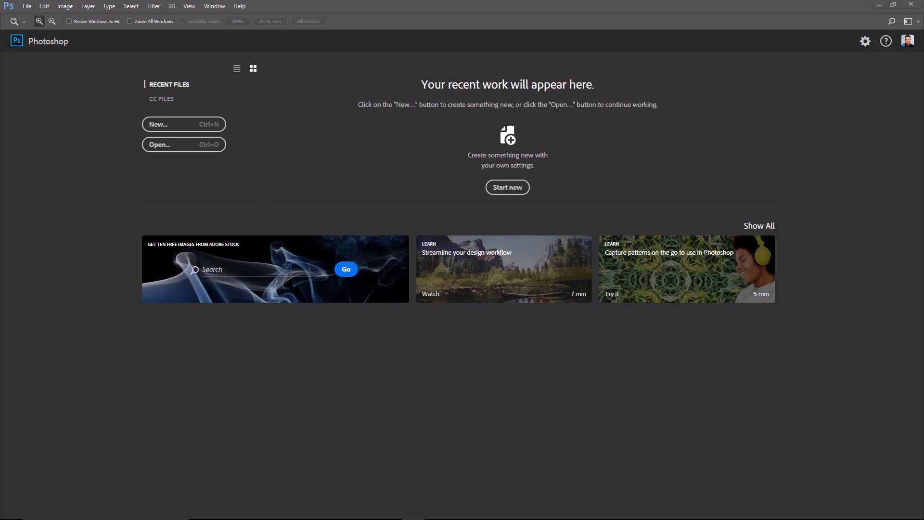
- Start Load Files into Stack and set its source to Folder
click(27, 6)
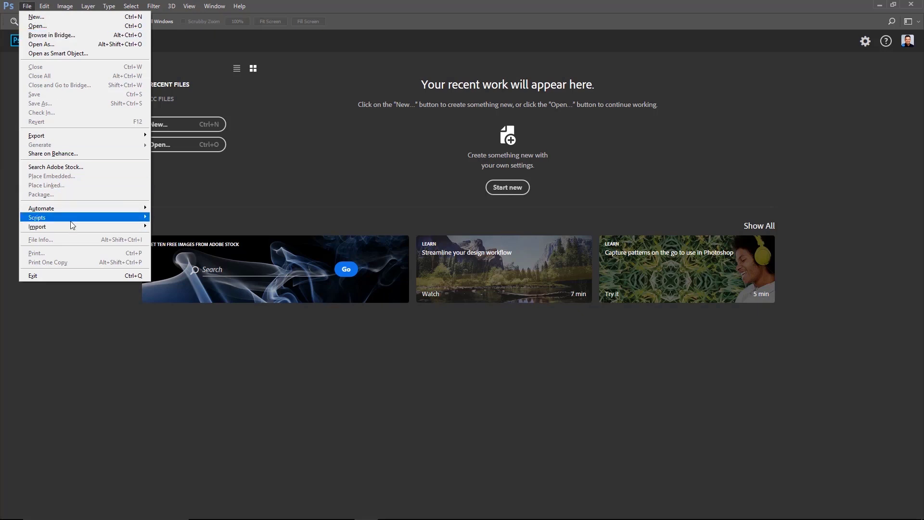
mouse_move(36, 218)
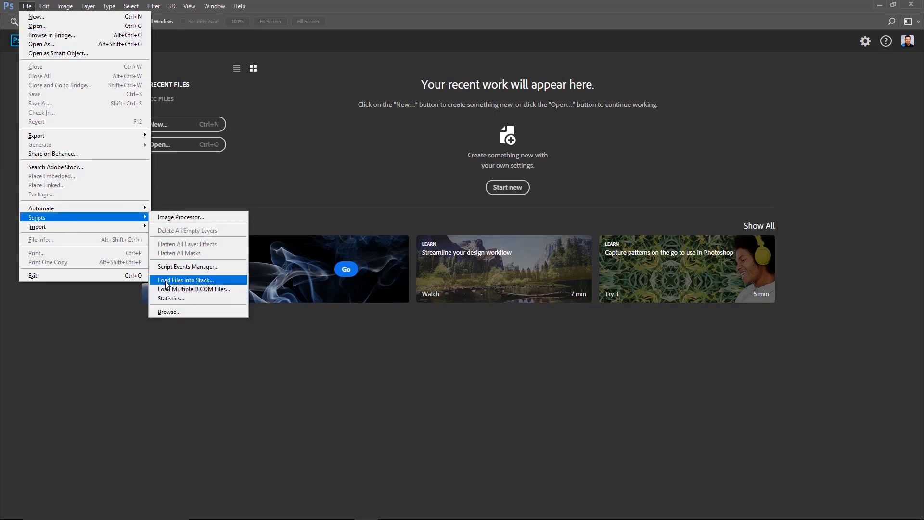
click(202, 280)
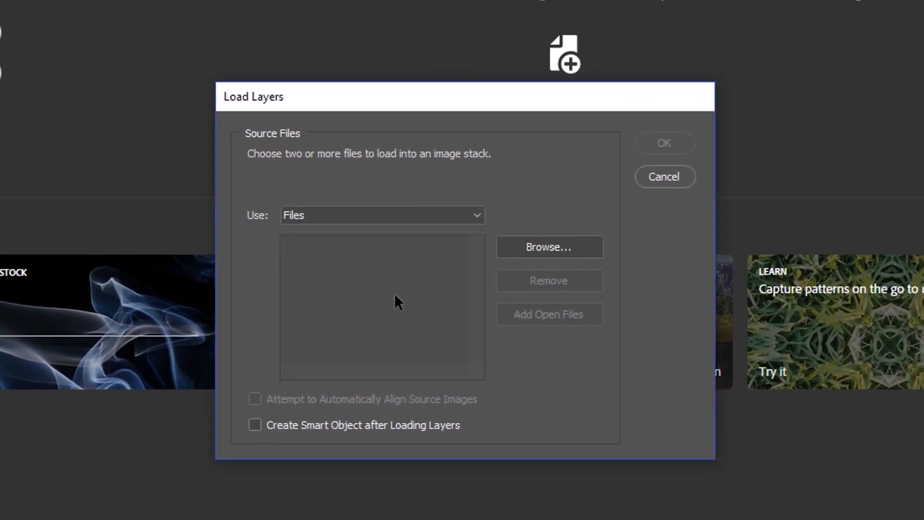
click(317, 221)
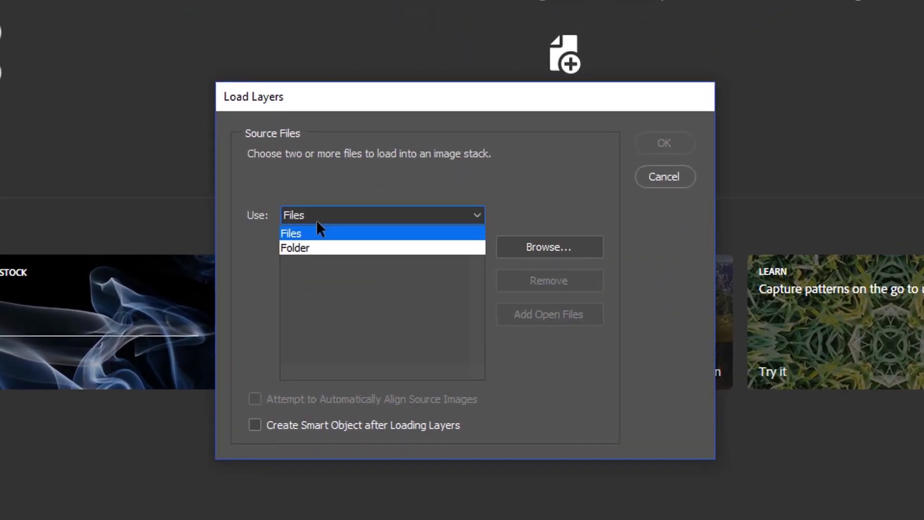
click(311, 250)
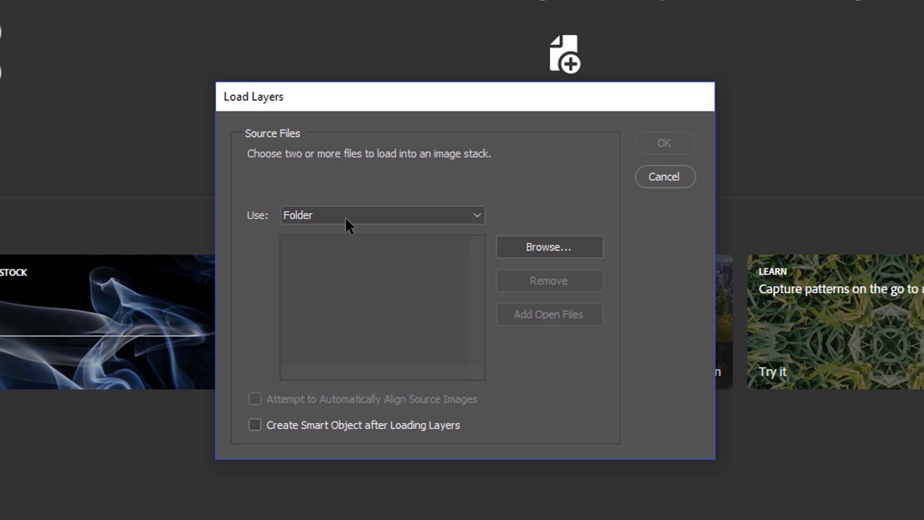
- Browse to the stacking folder so 01.jpg–09.jpg are listed
click(546, 243)
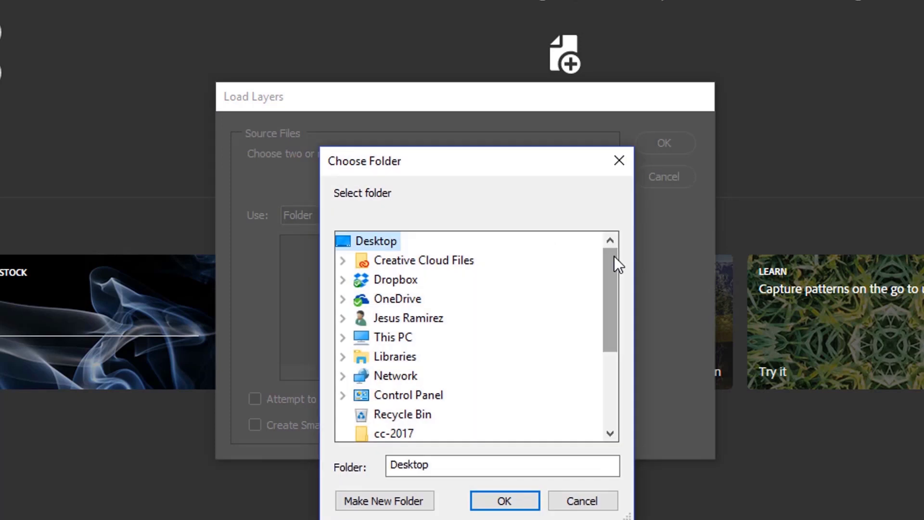
drag(614, 256, 615, 331)
double_click(402, 376)
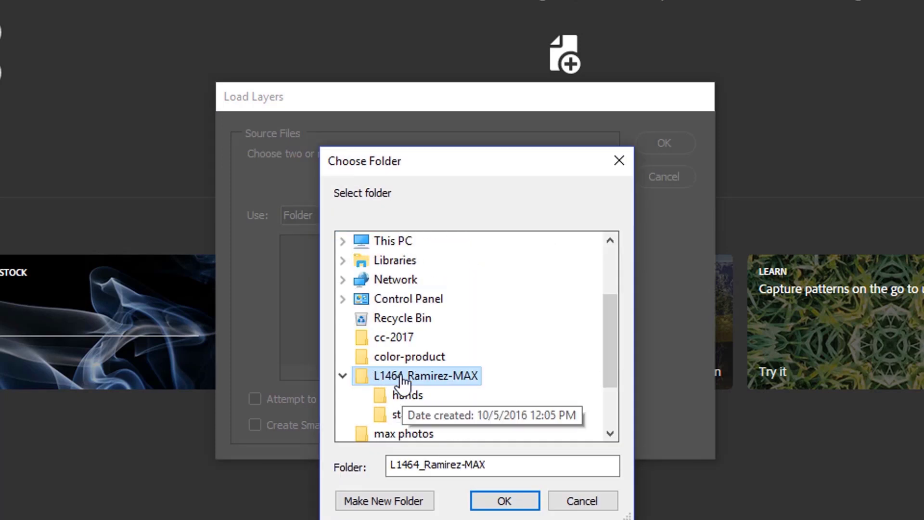
click(426, 423)
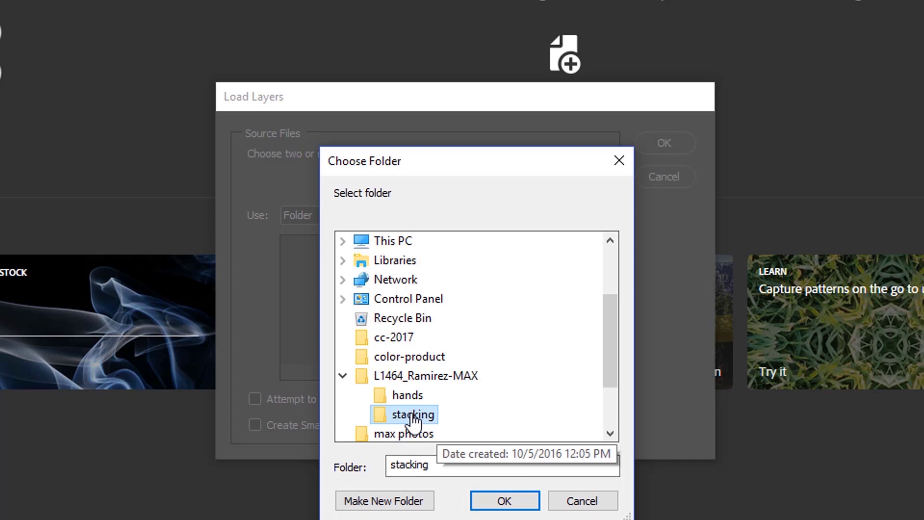
click(503, 500)
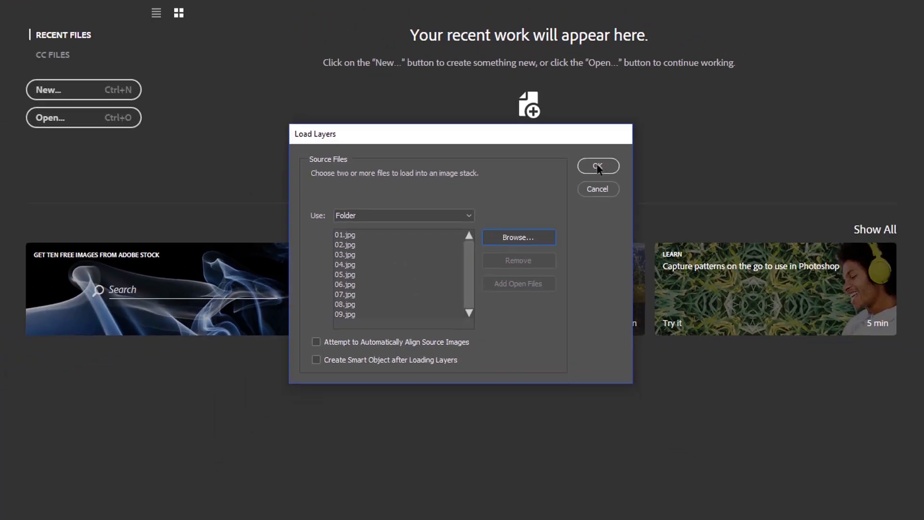
- Load the nine photos as layers, then hide and reshow 01.jpg–04.jpg to compare frames
click(557, 180)
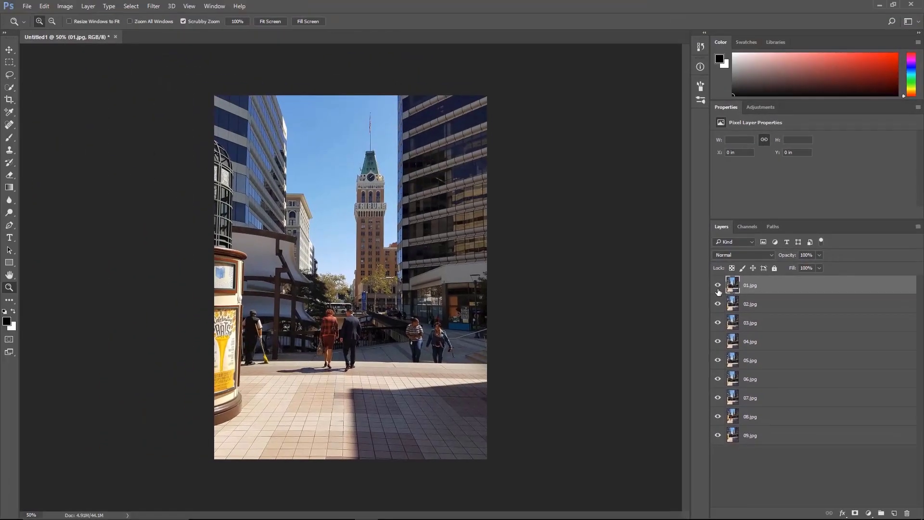
click(718, 286)
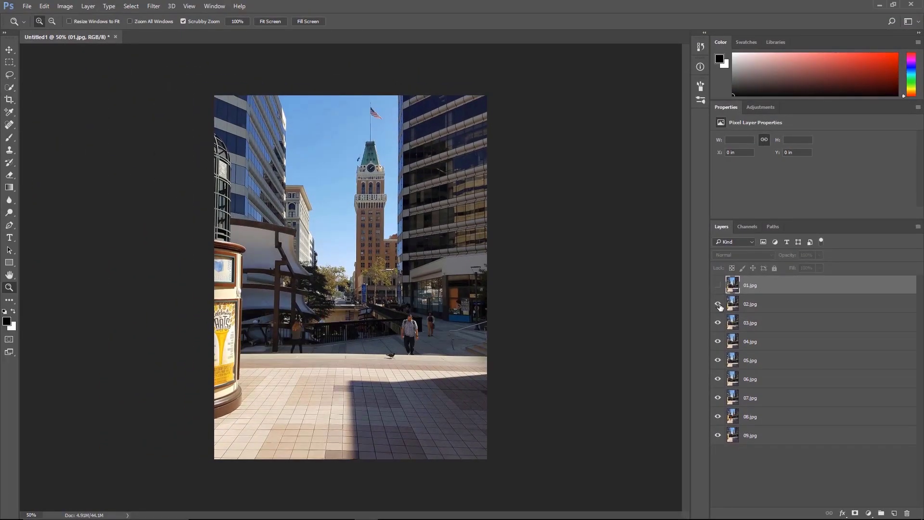
click(718, 304)
click(718, 322)
click(718, 341)
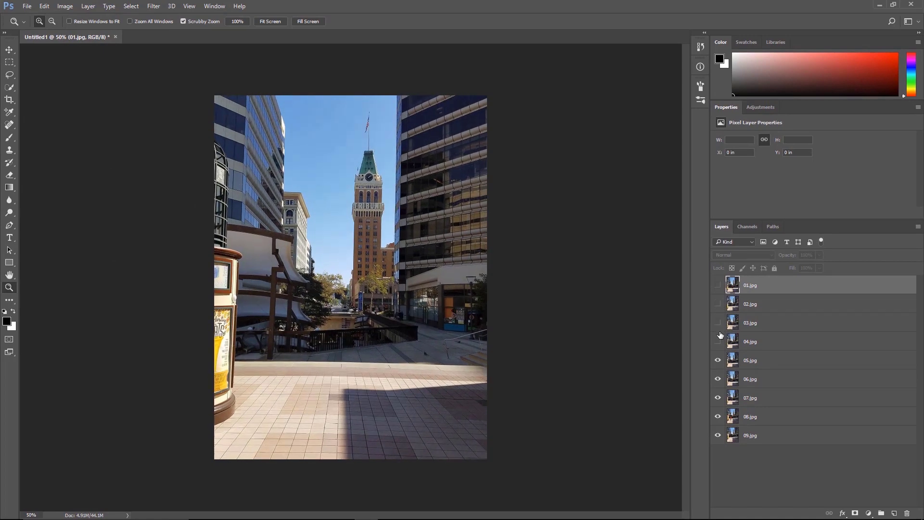
click(718, 341)
click(718, 322)
click(718, 303)
click(718, 286)
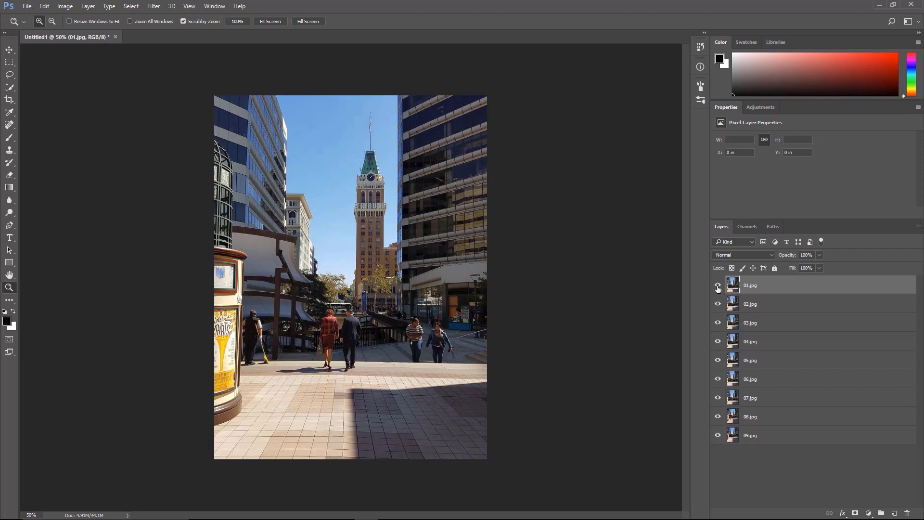
- Compare frames again by hiding and reshowing layers 01.jpg–03.jpg
click(718, 285)
click(718, 304)
click(718, 323)
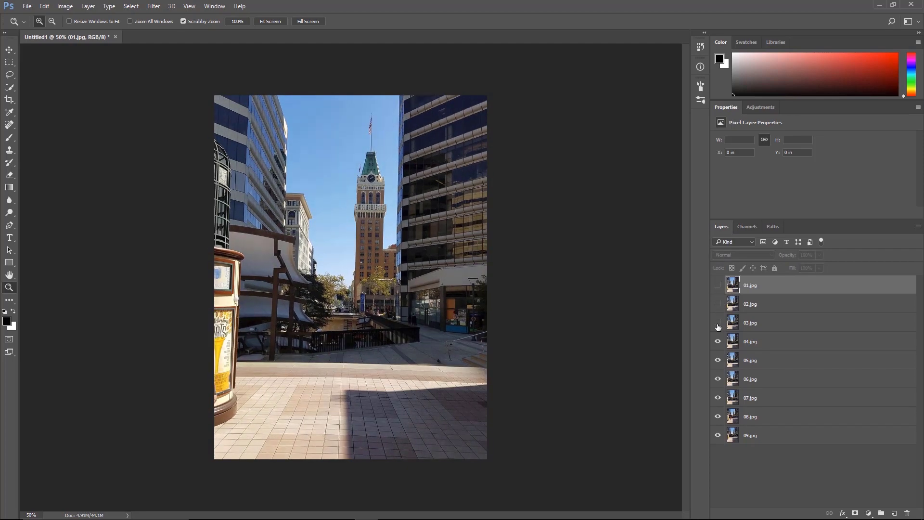
click(718, 322)
click(718, 304)
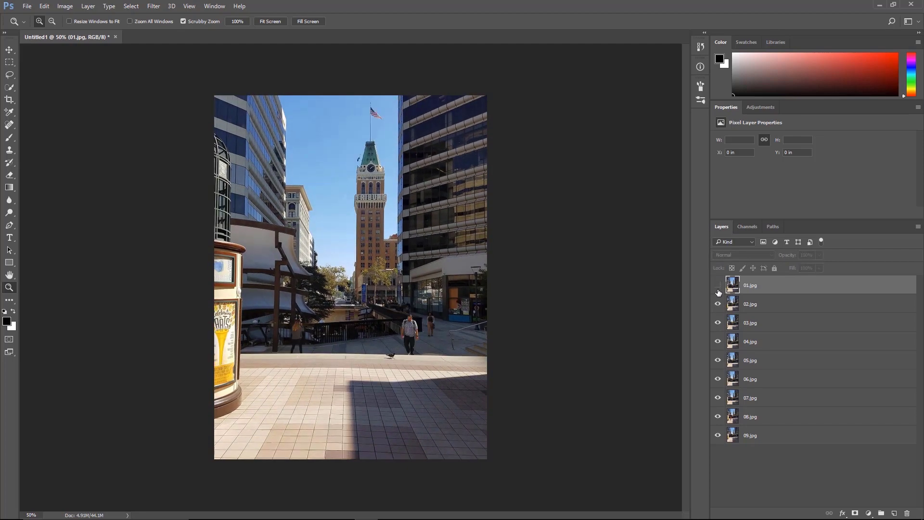
click(718, 287)
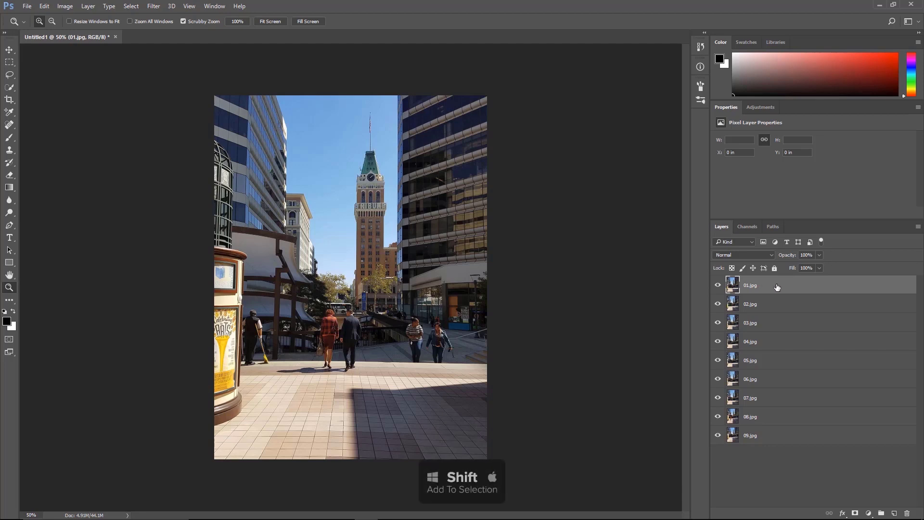
- Select all nine layers and run Auto-Align Layers with Auto projection
shift+click(781, 439)
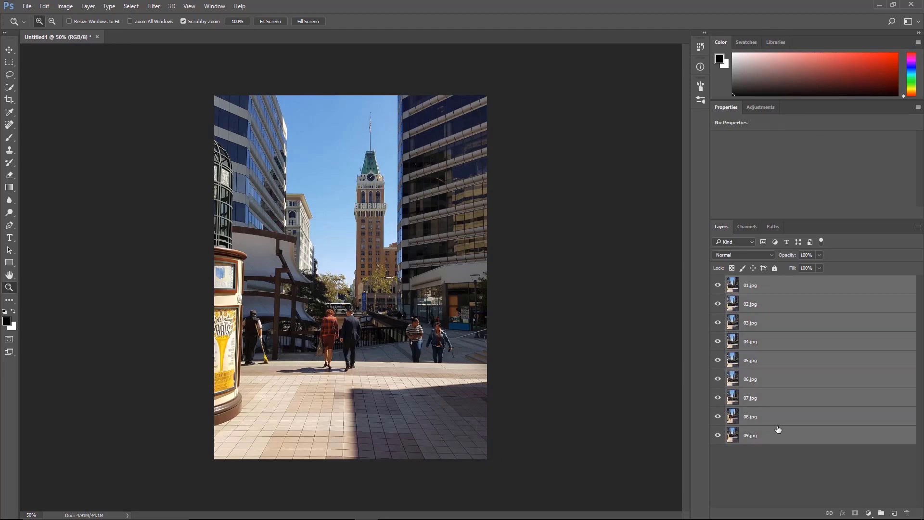
click(768, 288)
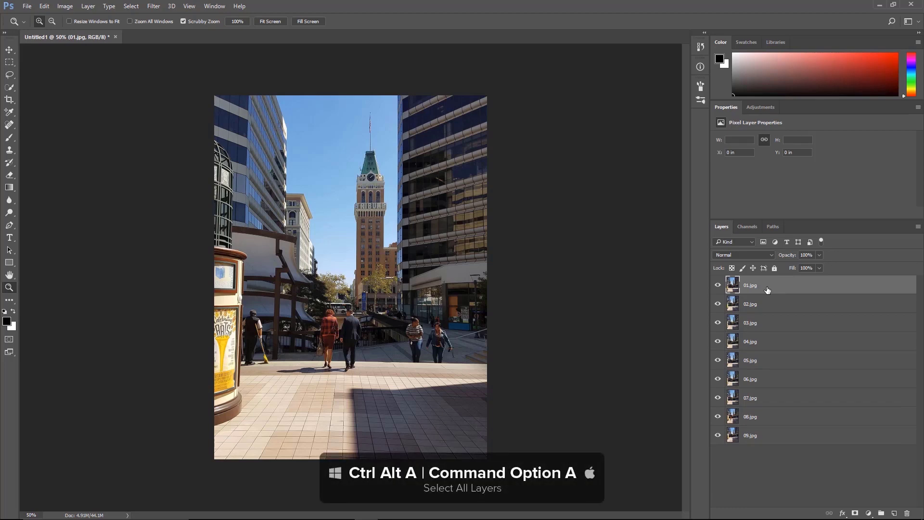
key(ctrl+alt+a)
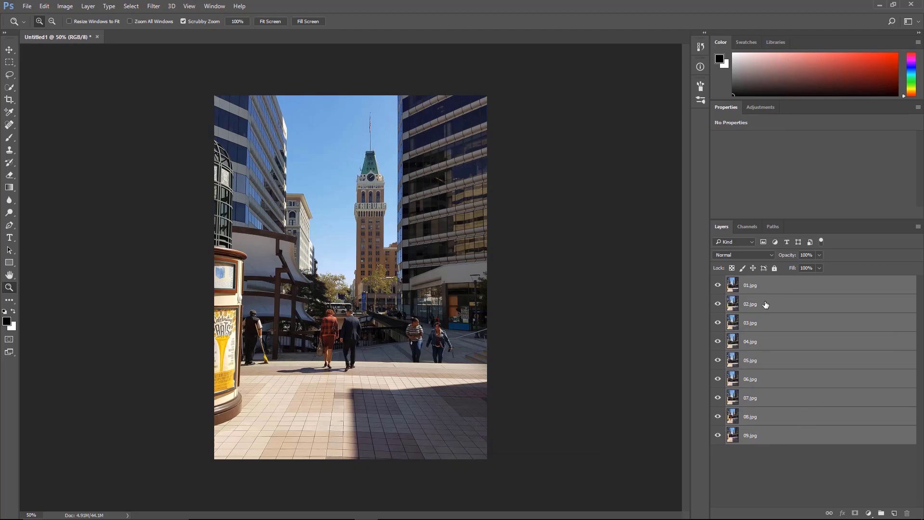
click(44, 7)
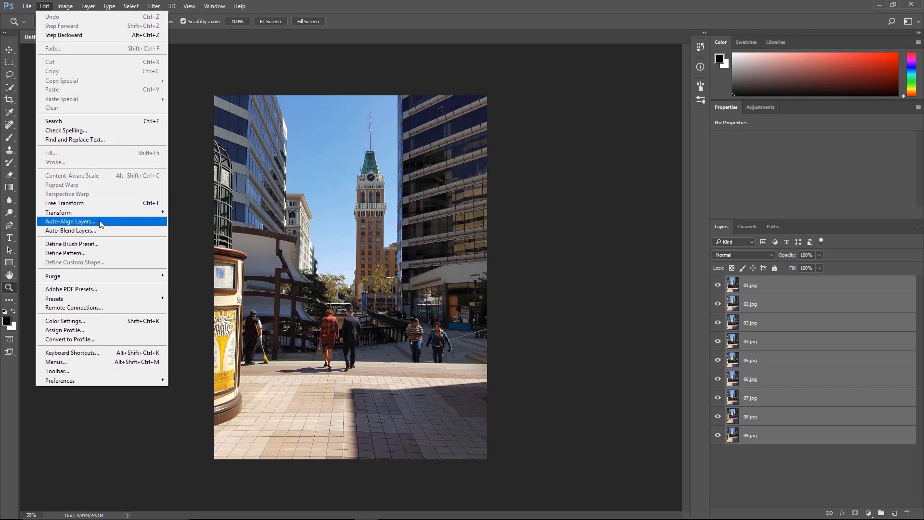
click(101, 225)
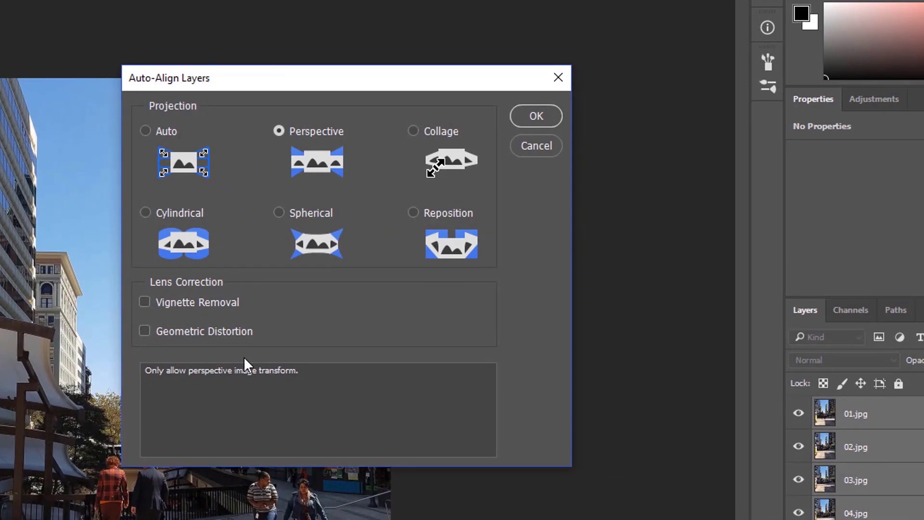
click(146, 131)
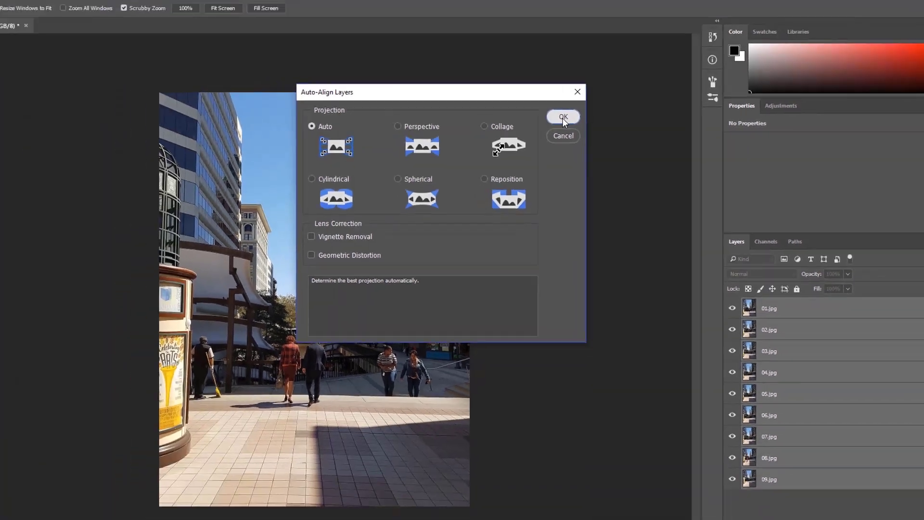
click(535, 117)
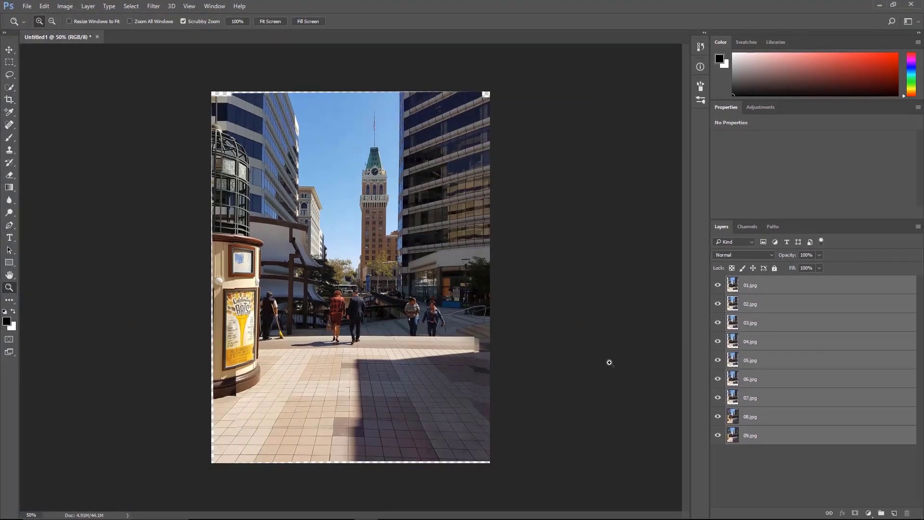
- Hide and reshow layers 01.jpg–03.jpg to check the aligned frames
click(717, 285)
click(718, 304)
click(718, 323)
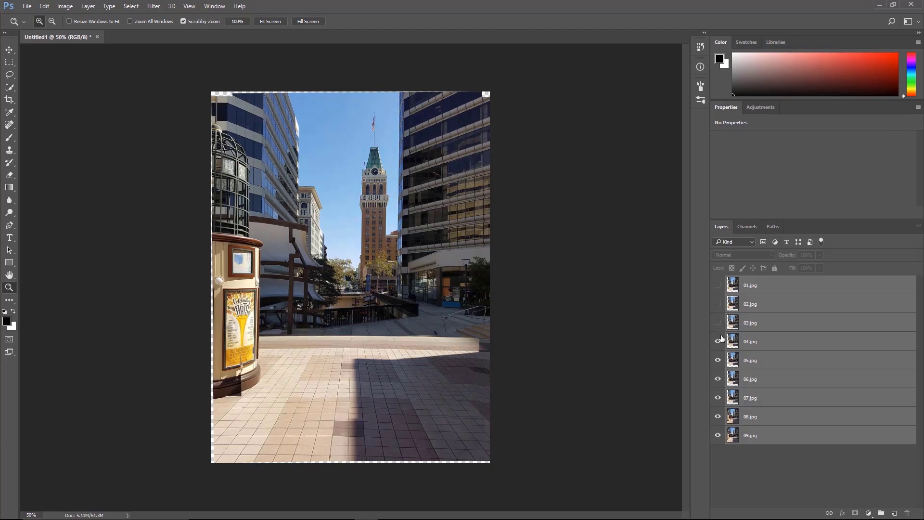
click(718, 323)
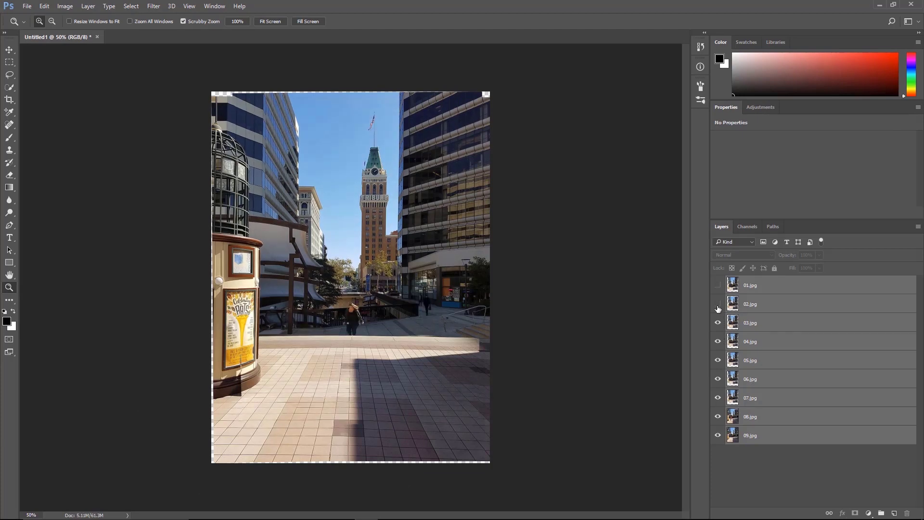
click(718, 286)
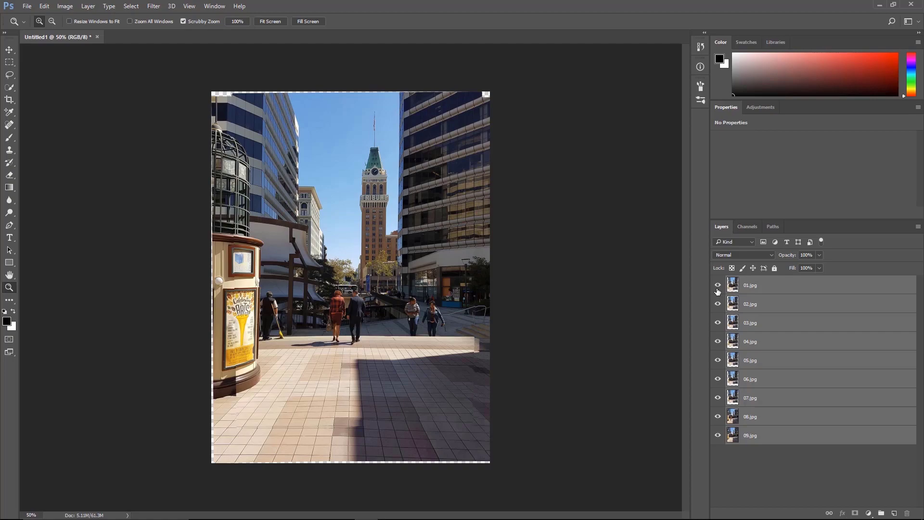
- Zoom into the lower-right paving, fit on screen, and select all nine layers
click(486, 362)
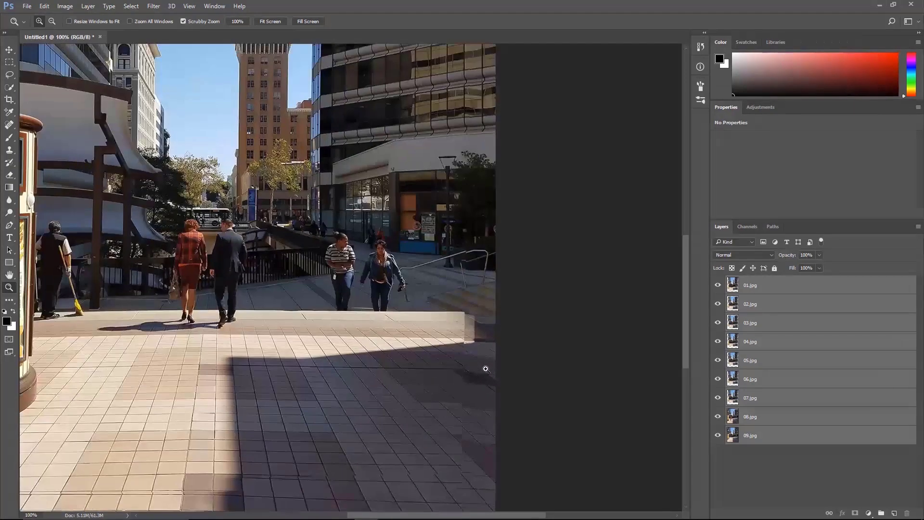
click(486, 369)
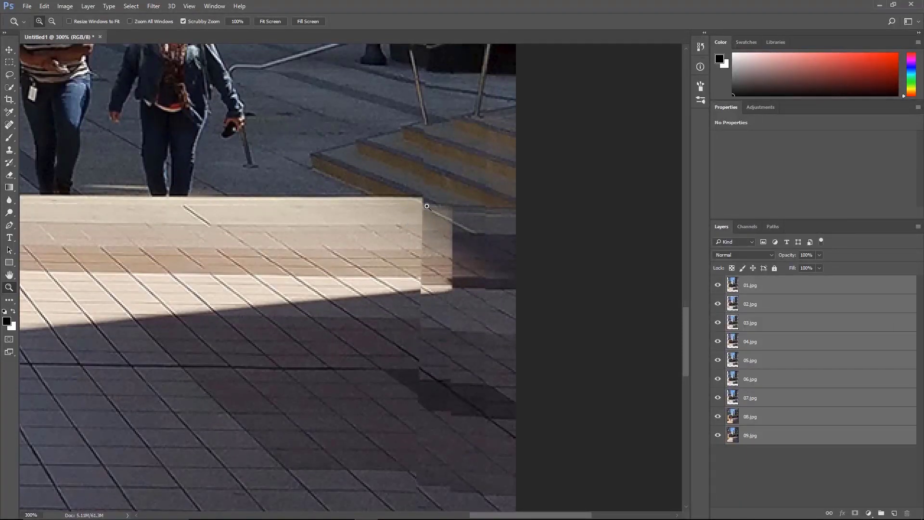
right_click(372, 234)
click(393, 243)
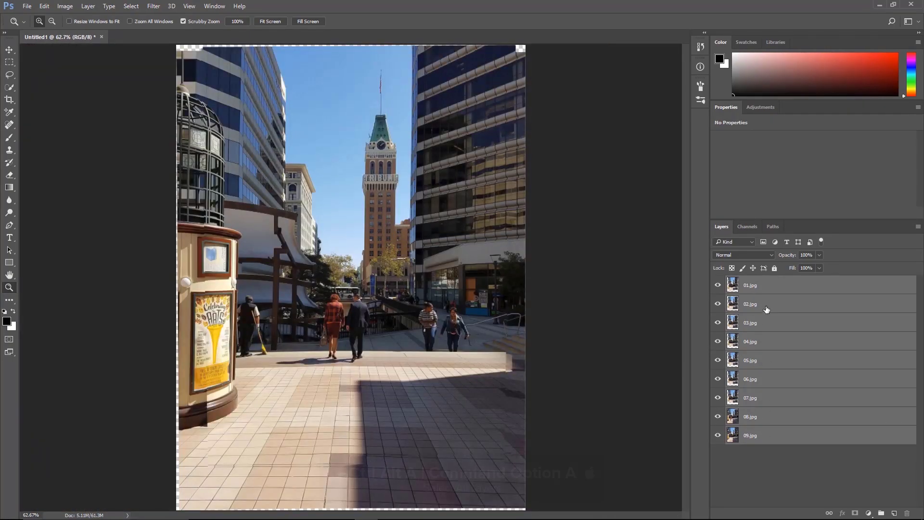
click(768, 291)
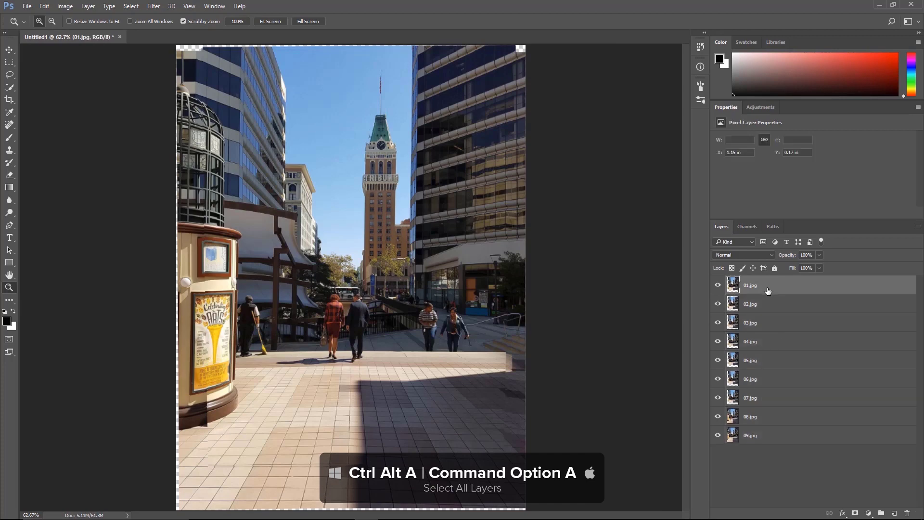
key(ctrl+alt+a)
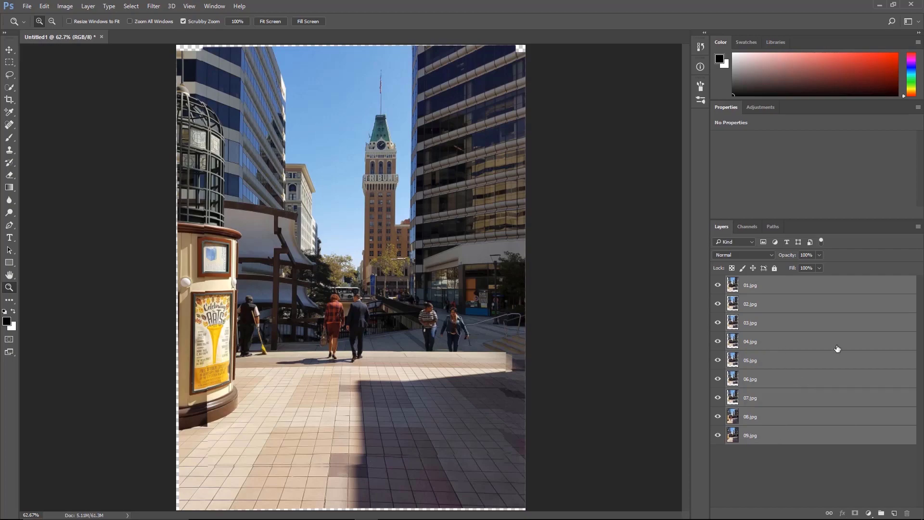
- Convert the selected layers to a smart object, inspect its .psb contents, then close them
right_click(808, 346)
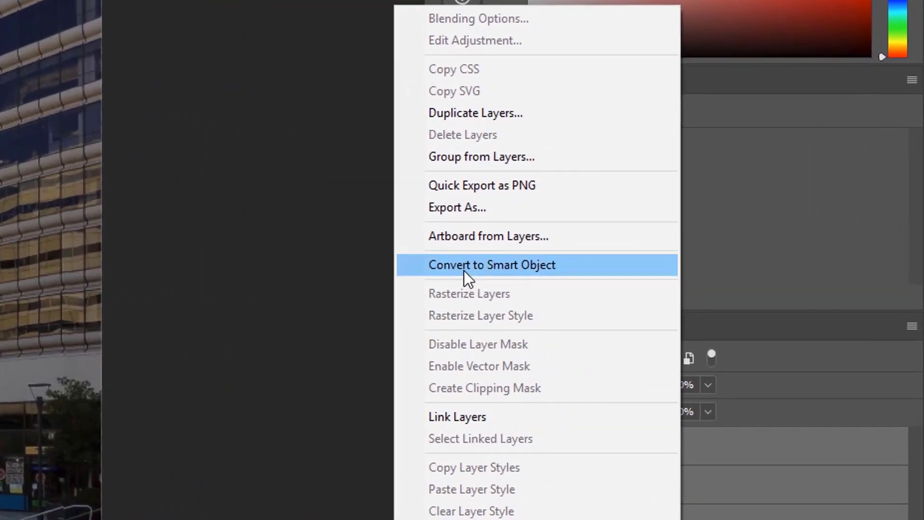
click(464, 265)
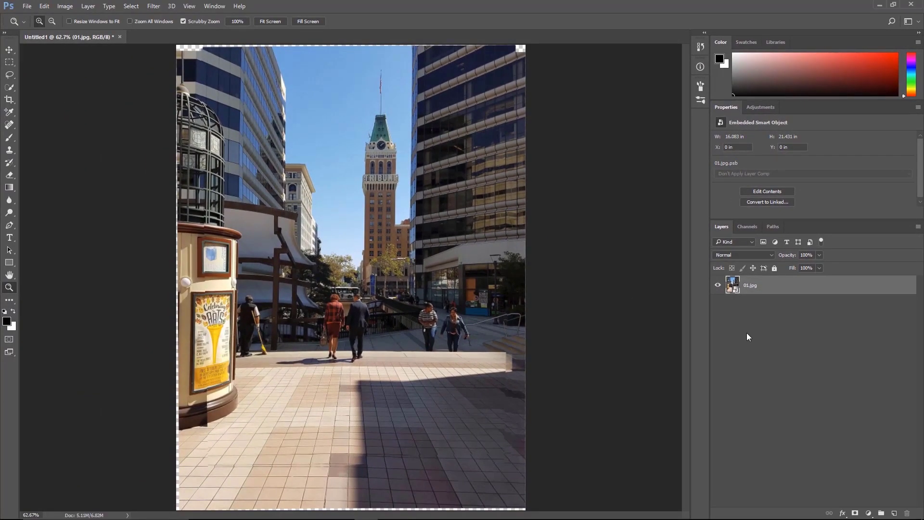
double_click(733, 285)
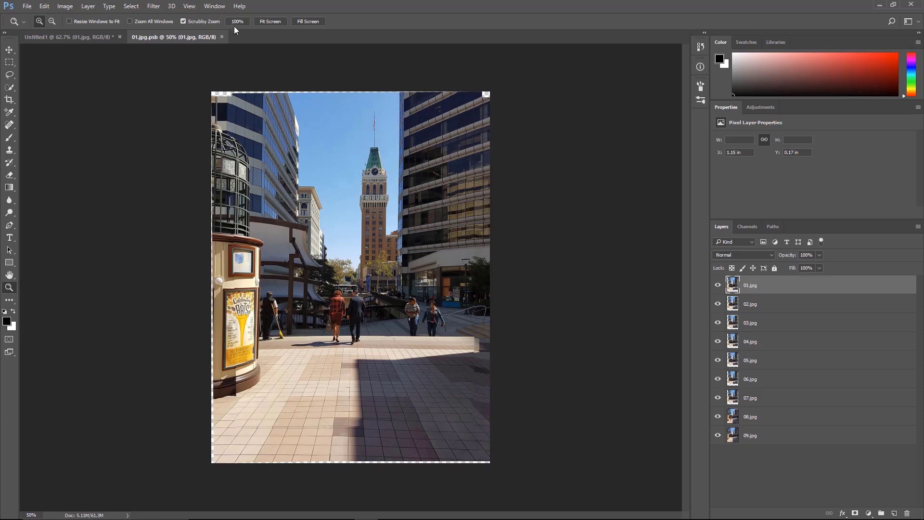
click(222, 36)
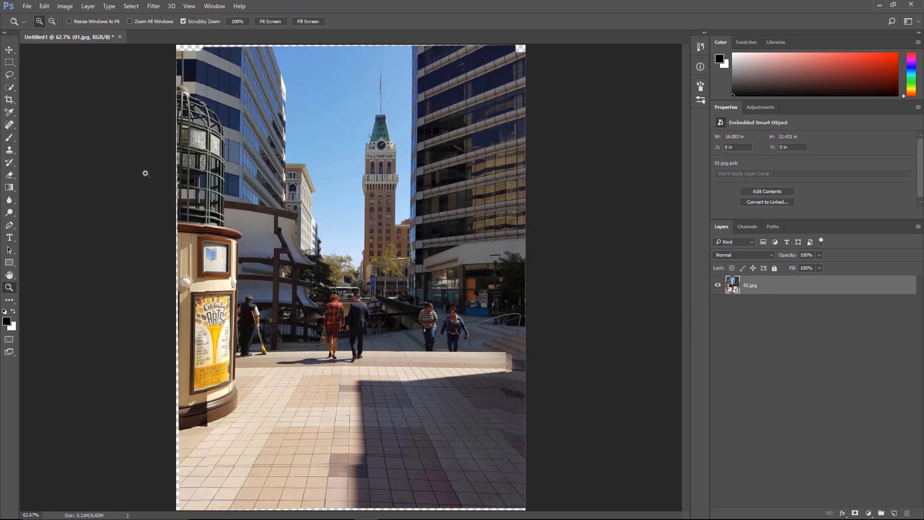
- Open the Layer menu to reach Smart Objects > Stack Mode
click(84, 9)
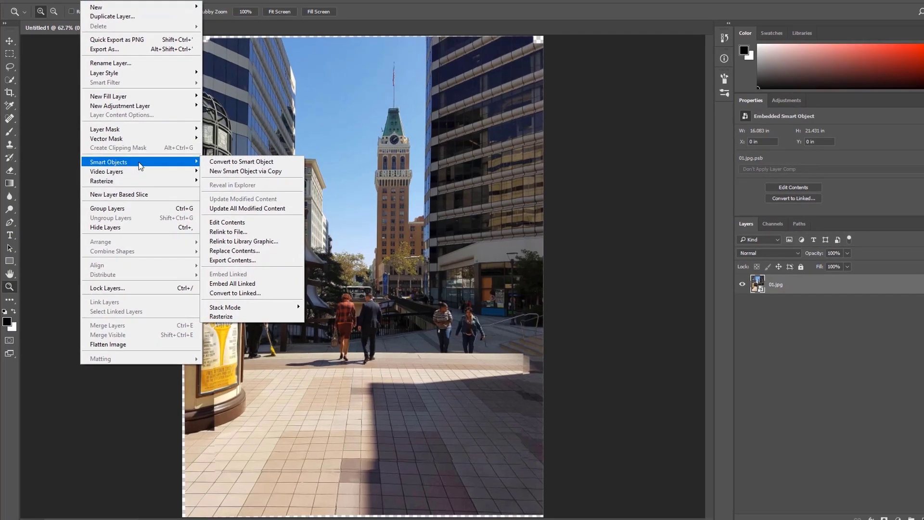
mouse_move(394, 308)
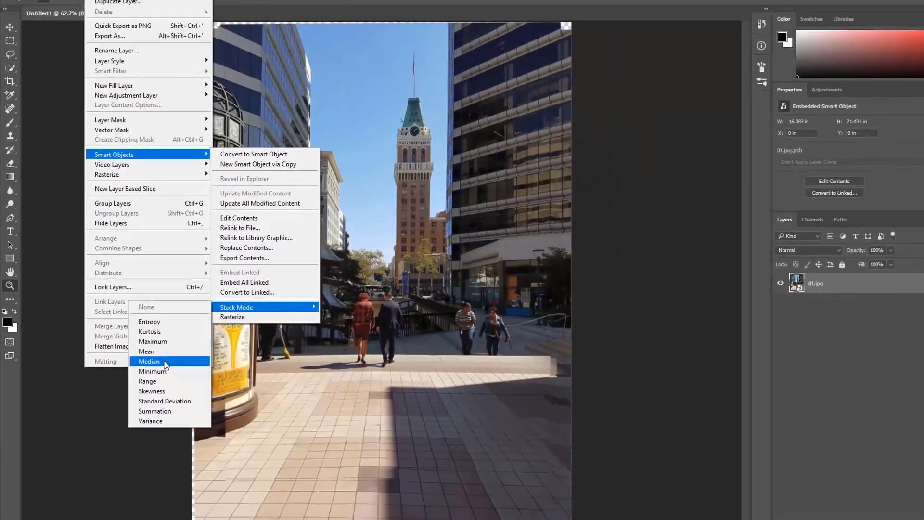
- Apply Median stack mode and zoom in on the distant street by the tower
click(244, 386)
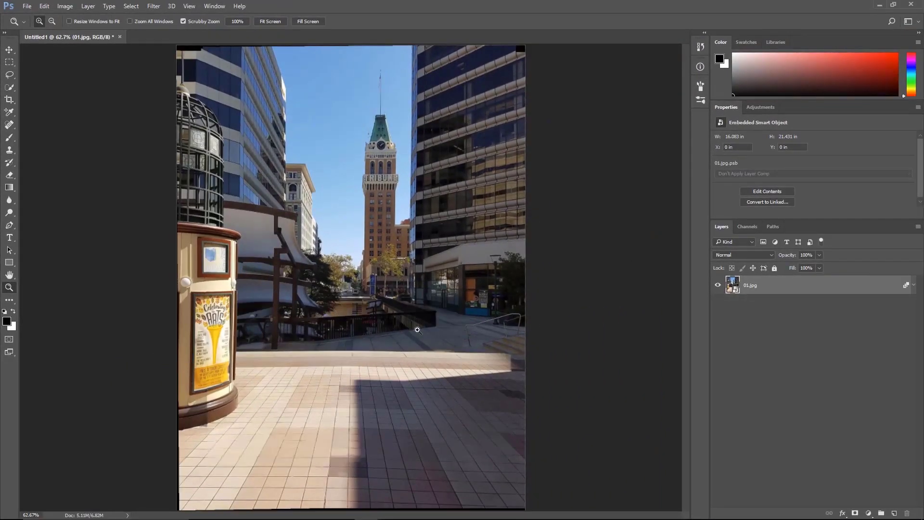
click(362, 295)
drag(362, 296, 345, 291)
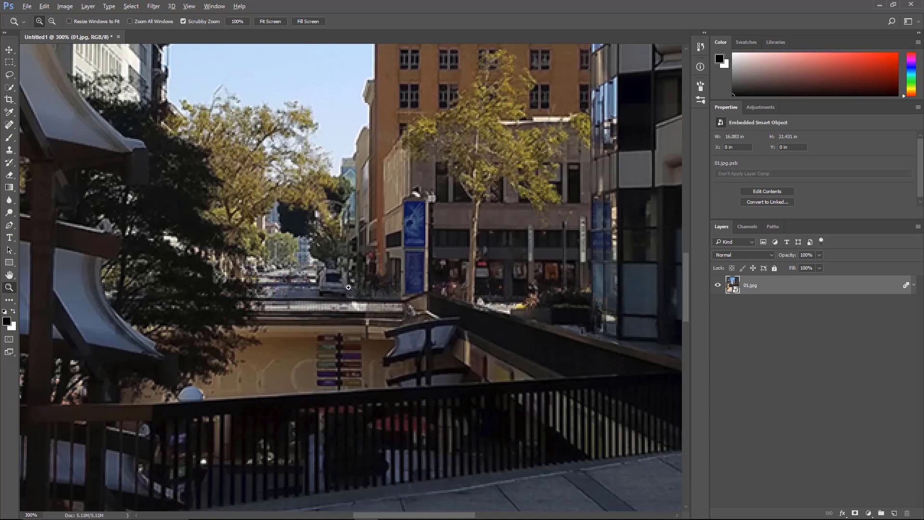
alt+click(348, 288)
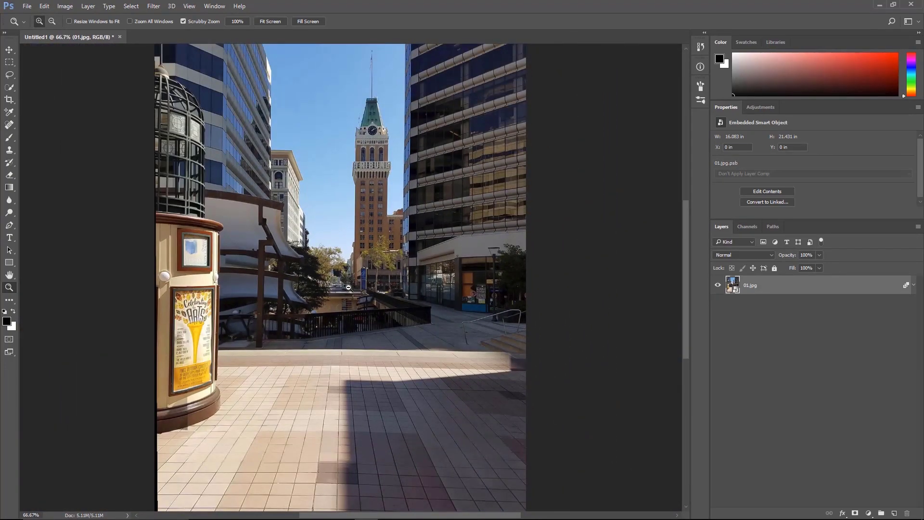
- Inspect the paving's right edge close up, then fit the image on screen
click(511, 365)
double_click(510, 365)
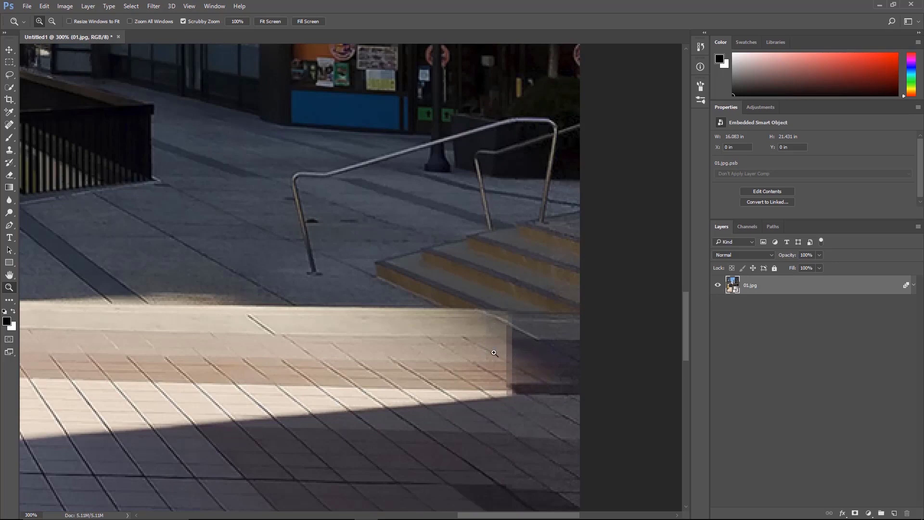
key(alt)
alt+click(276, 346)
right_click(308, 345)
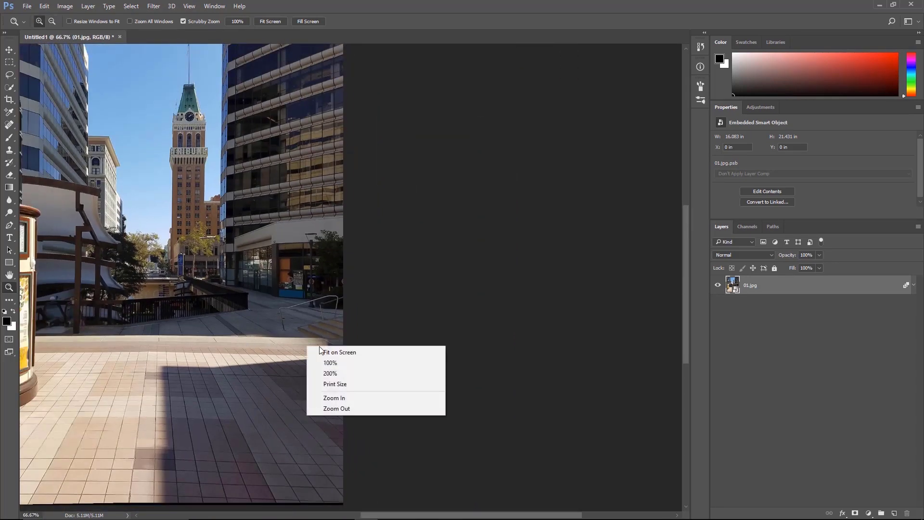
click(332, 352)
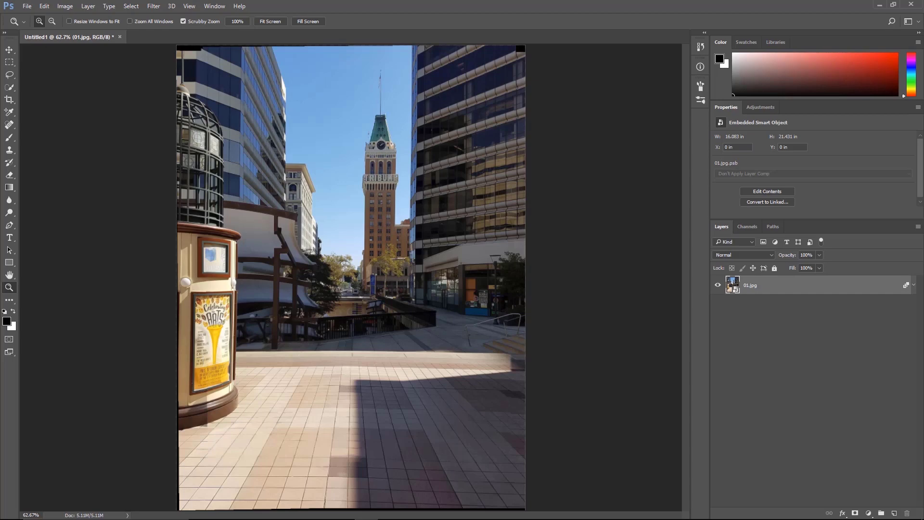
- Start the Image Statistics script with Folder as the source type
click(27, 7)
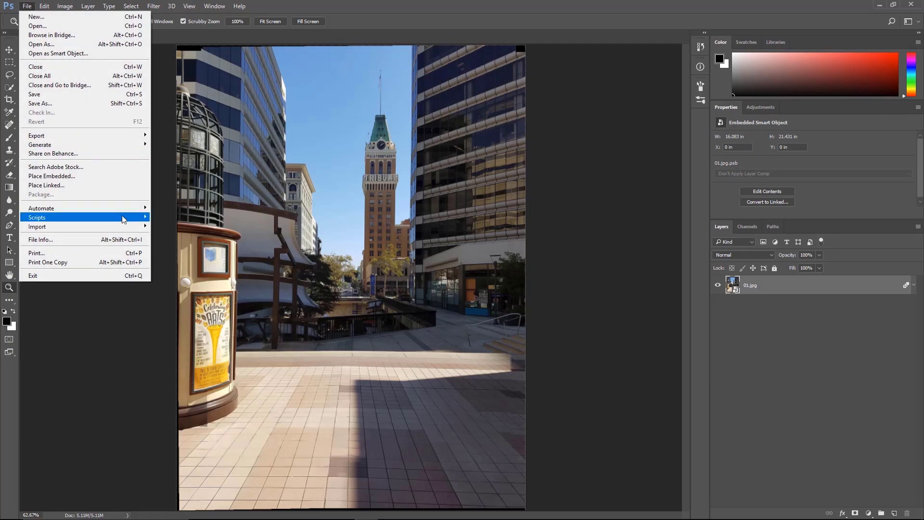
mouse_move(37, 217)
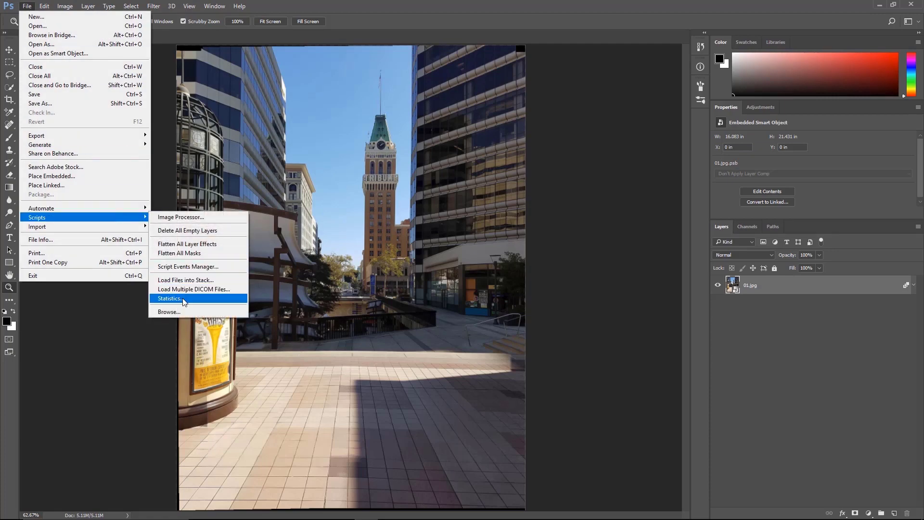
click(169, 298)
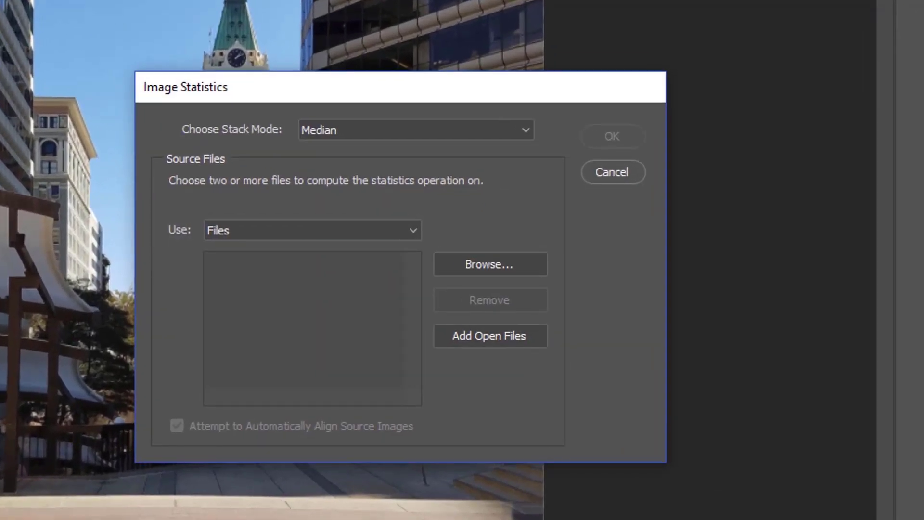
click(273, 230)
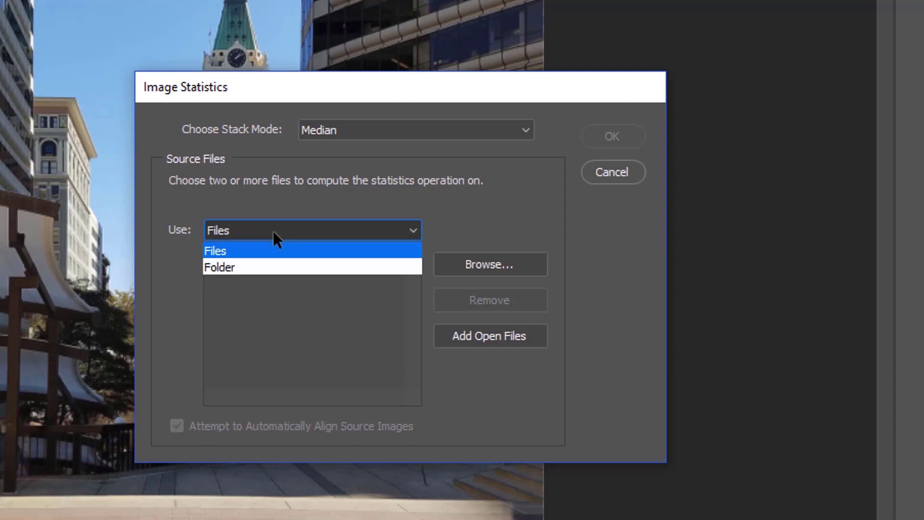
click(249, 267)
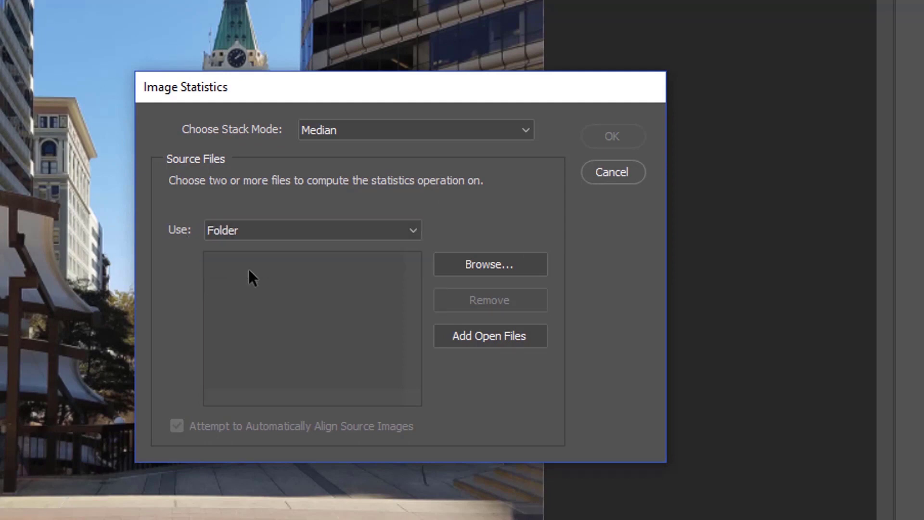
- Pick the stacking folder as the source and keep Median as the stack mode
click(499, 267)
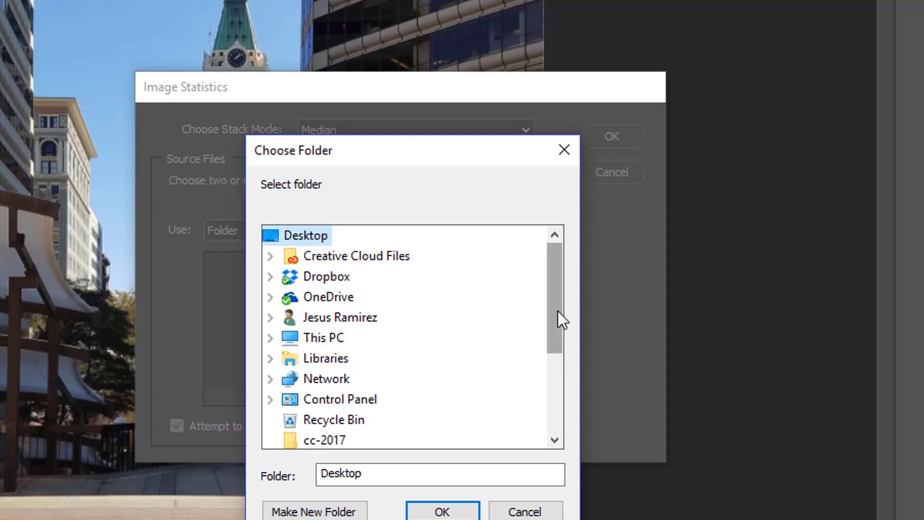
drag(555, 317, 553, 353)
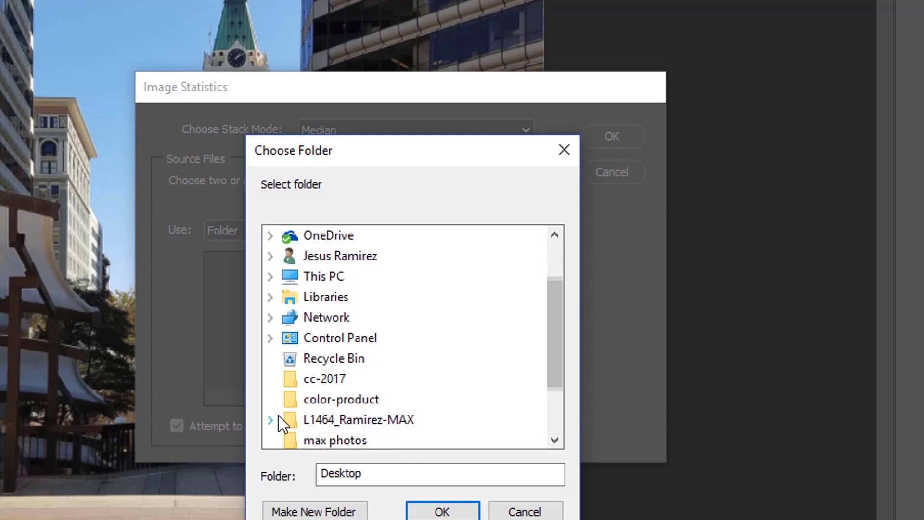
click(270, 420)
click(340, 421)
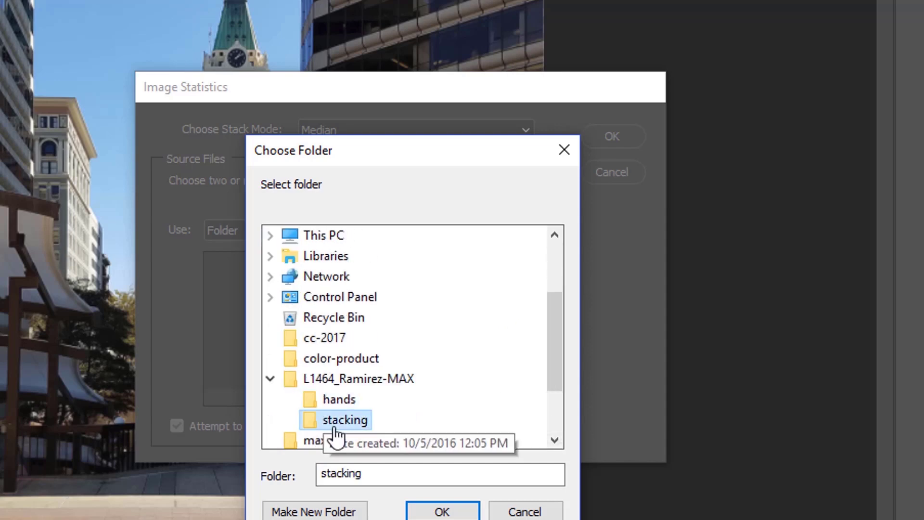
click(441, 512)
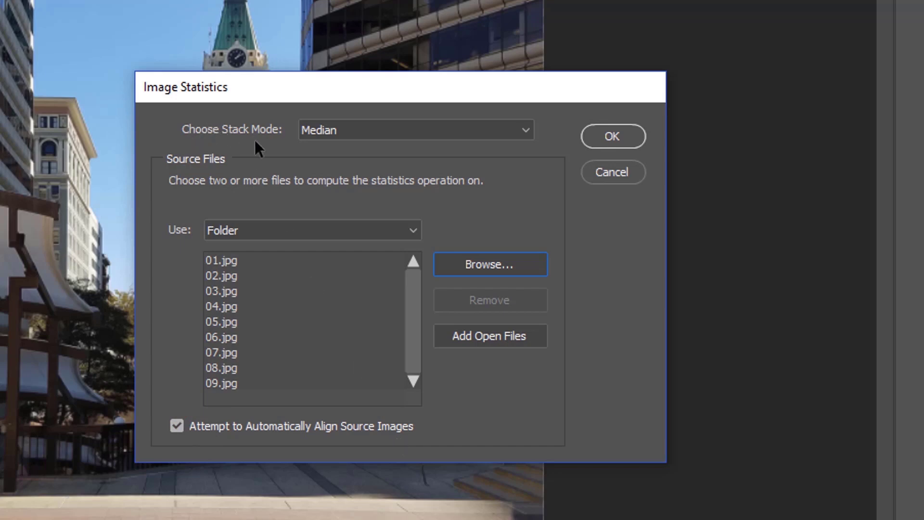
click(383, 131)
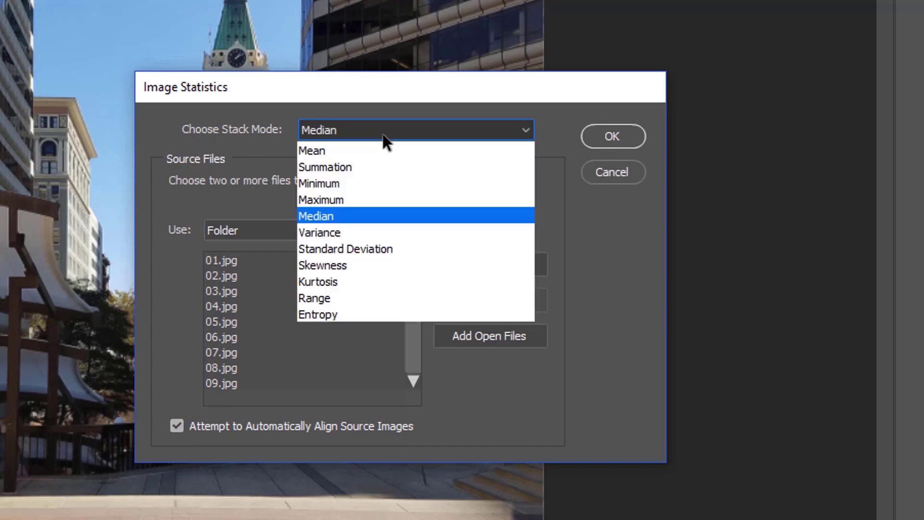
click(368, 219)
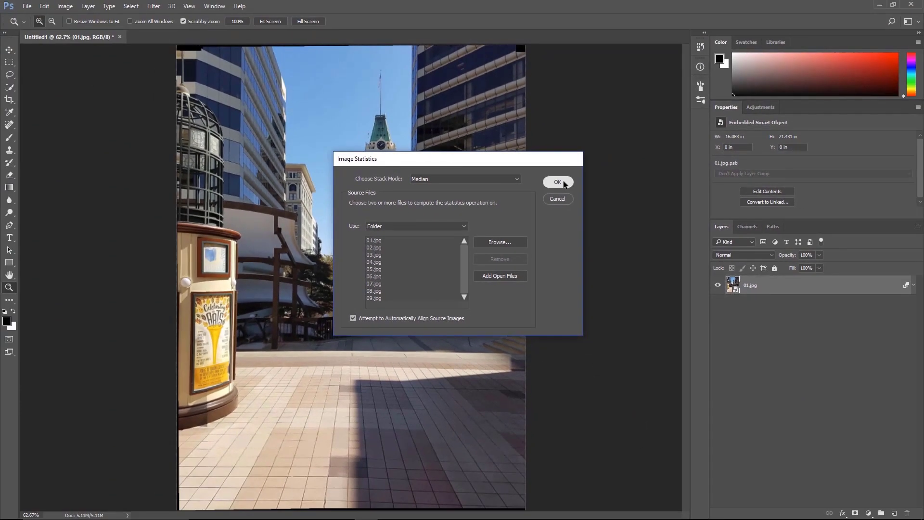
- Run the median stack and fit the new Untitled2 result on screen
click(564, 181)
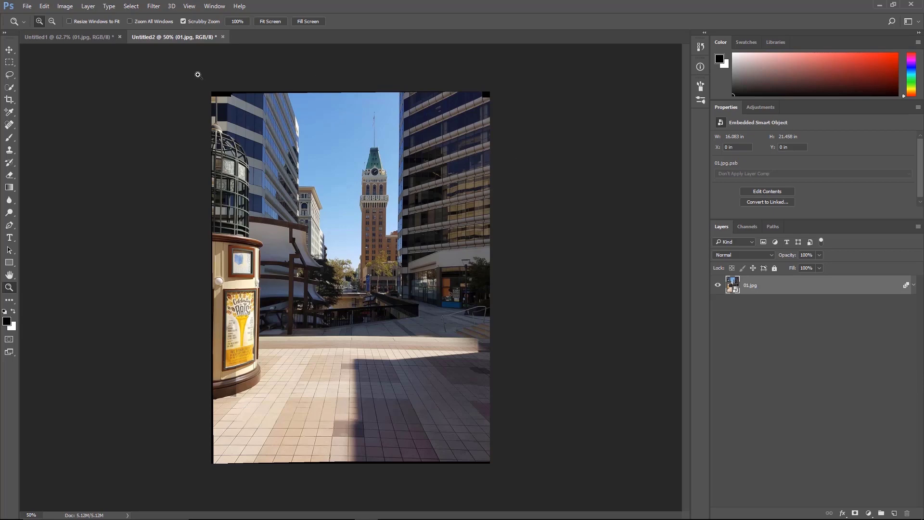
click(102, 39)
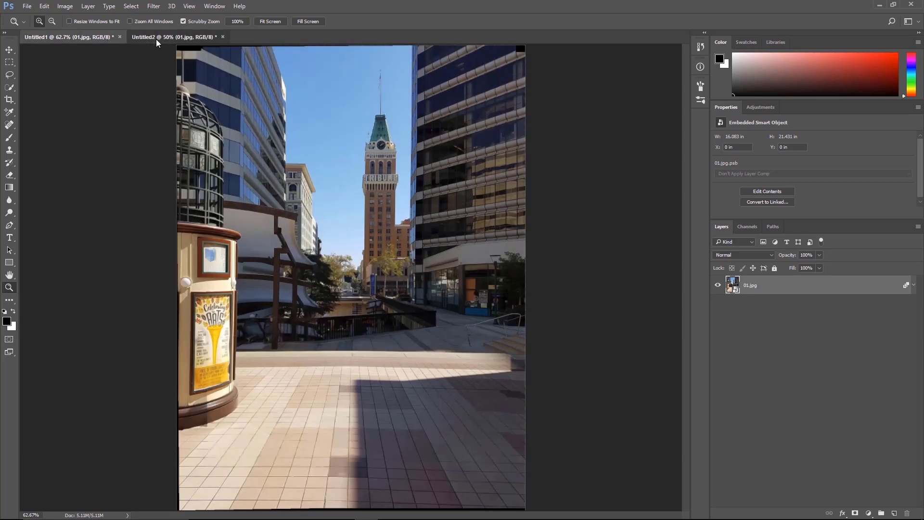
click(156, 39)
right_click(306, 203)
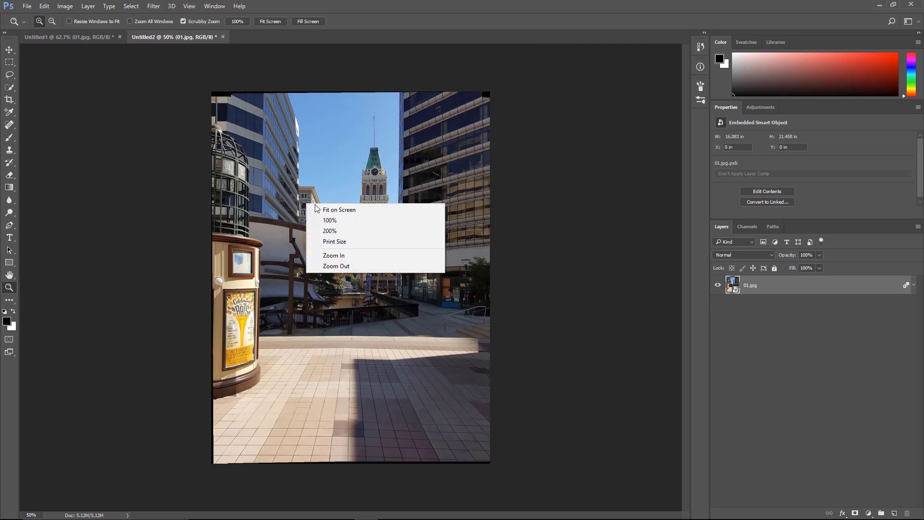
click(319, 210)
- Flip between Untitled1 and Untitled2, then close Untitled2 without saving
click(80, 36)
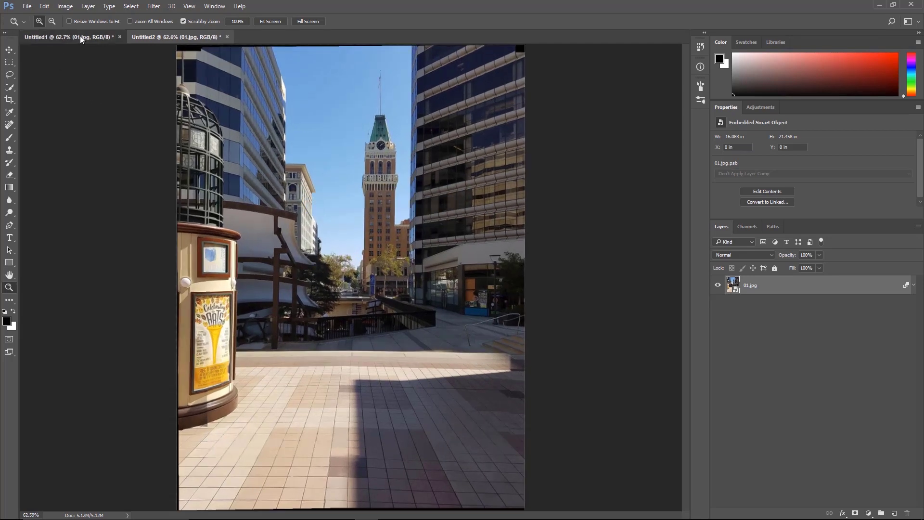
click(166, 36)
click(89, 36)
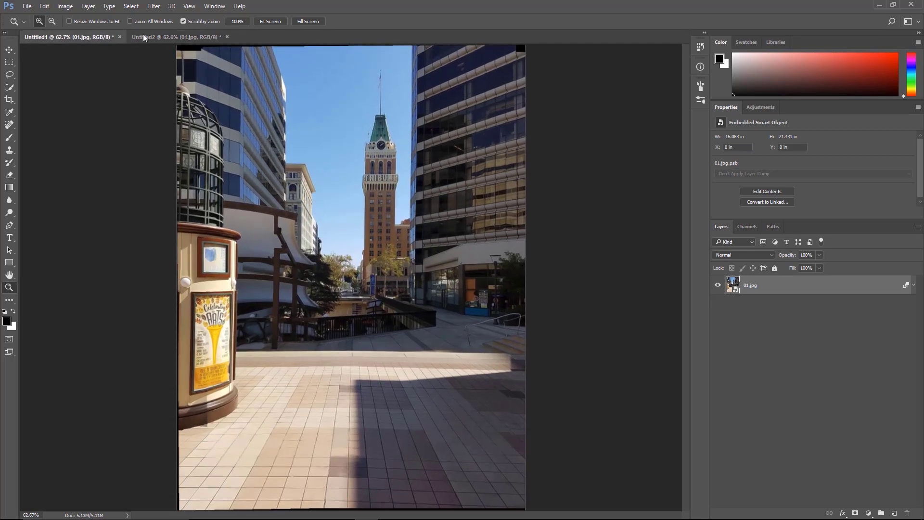
click(183, 36)
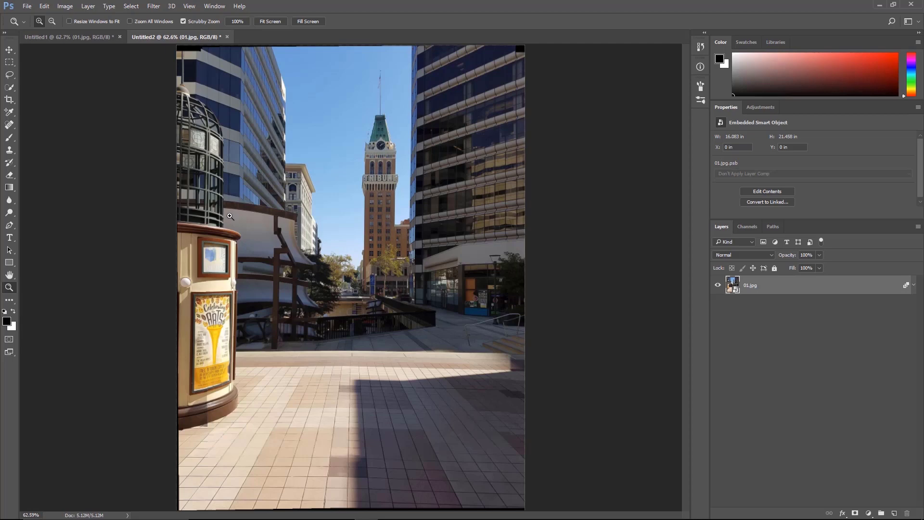
click(227, 37)
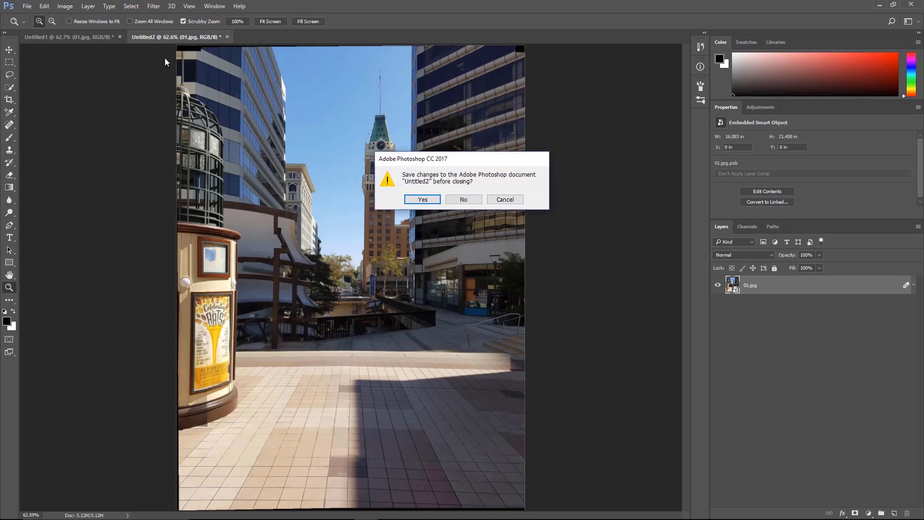
click(463, 199)
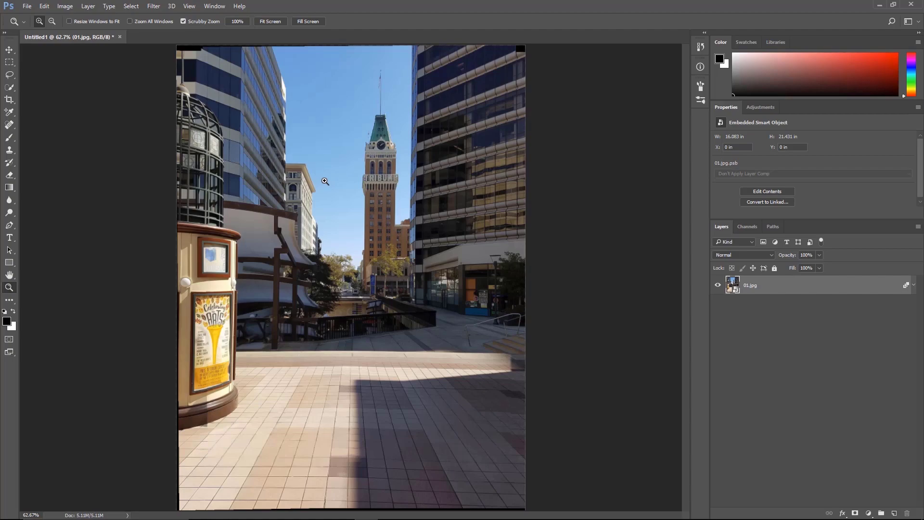
click(378, 91)
drag(378, 137, 397, 110)
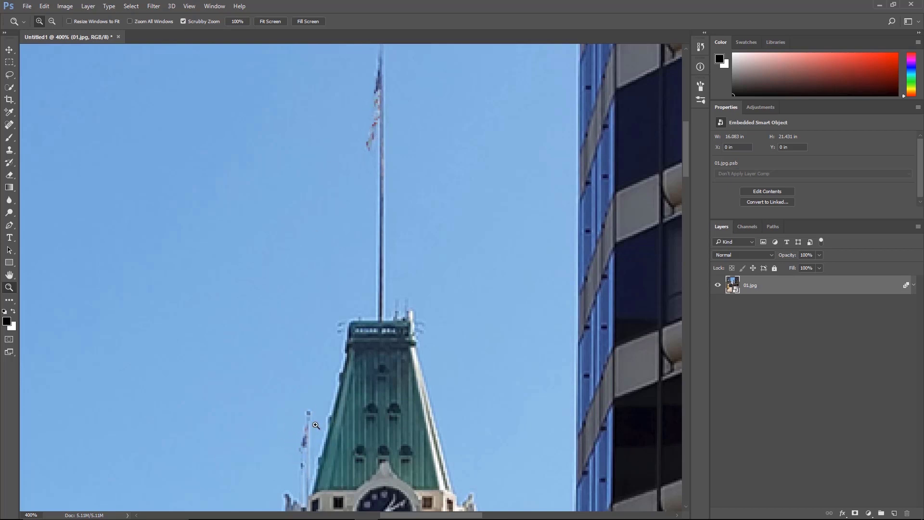
key(alt)
alt+click(302, 357)
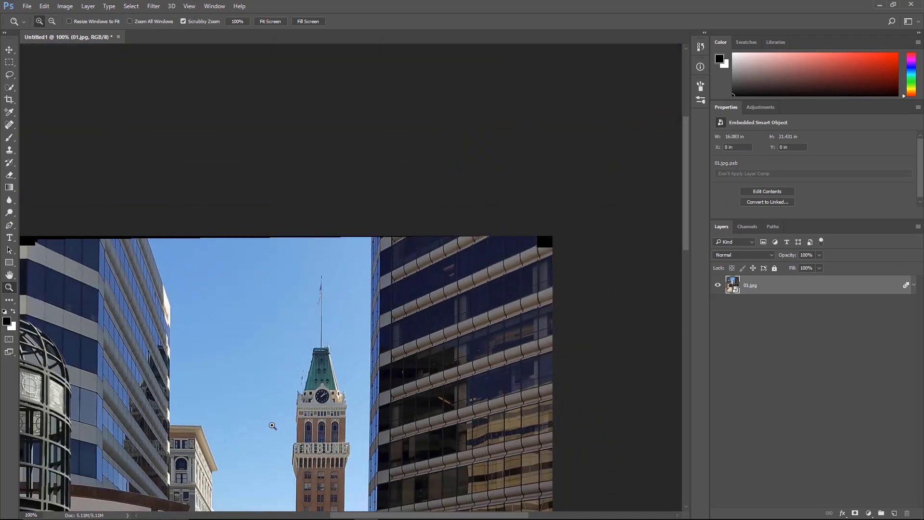
mouse_move(288, 424)
mouse_down()
mouse_move(322, 244)
mouse_move(313, 243)
mouse_up()
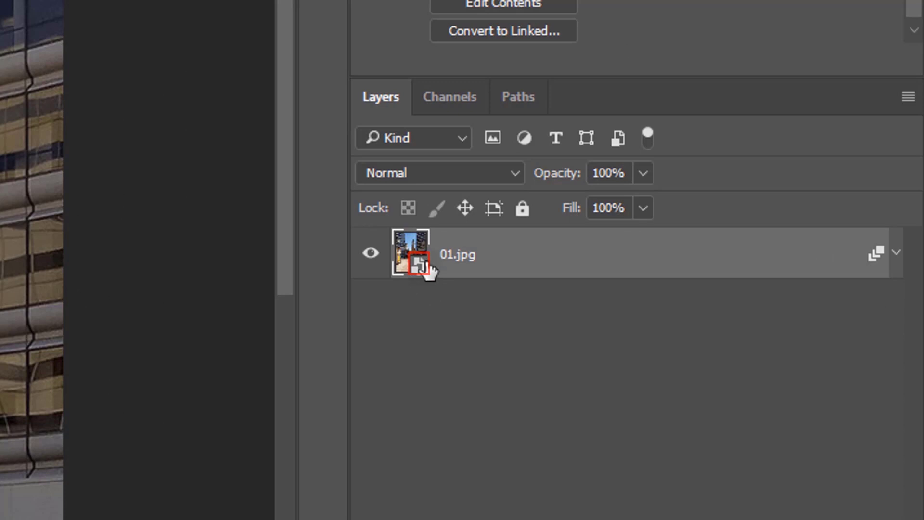
- Open the smart object's source frames and toggle 01.jpg–03.jpg to compare them
double_click(410, 260)
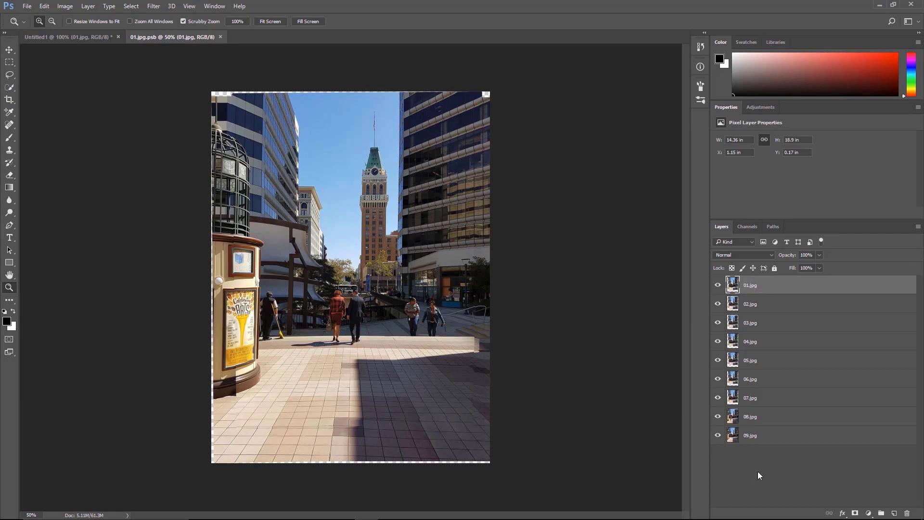
click(717, 288)
click(718, 303)
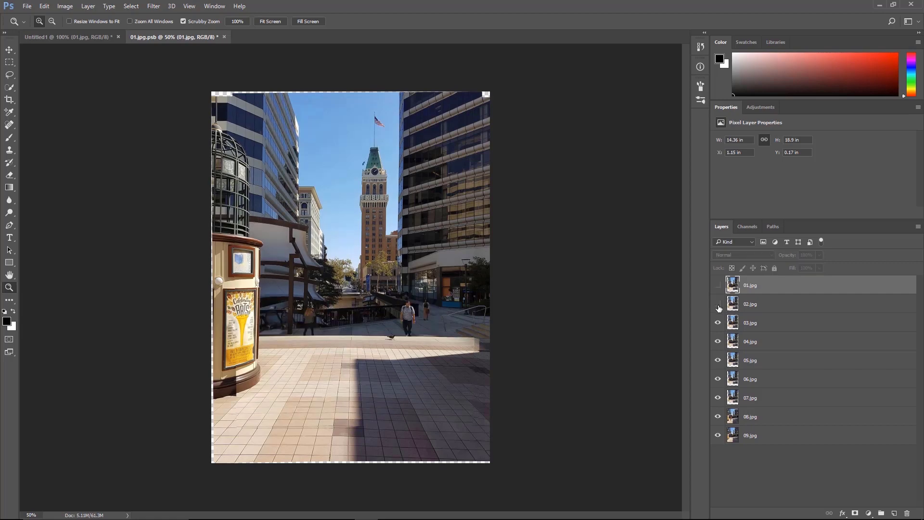
click(718, 324)
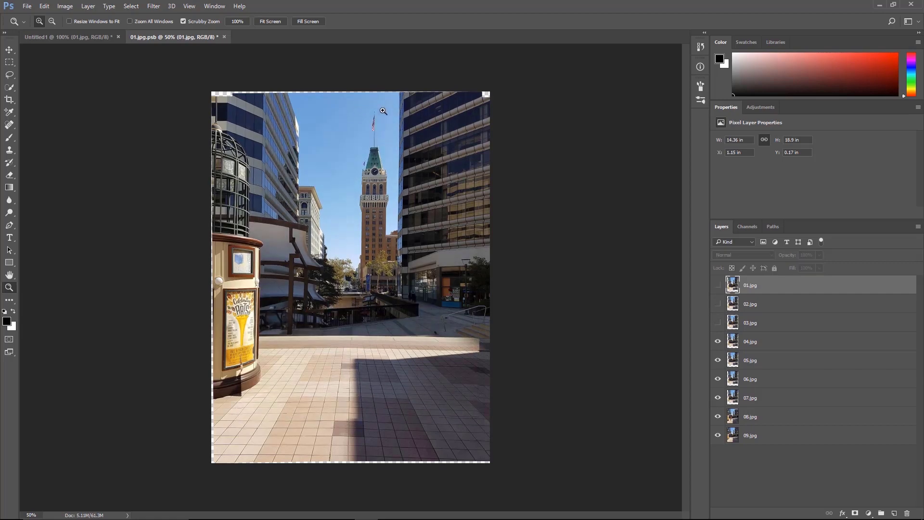
click(719, 324)
click(718, 304)
- Make 02.jpg the working layer and zoom in on the tower's flag
click(747, 306)
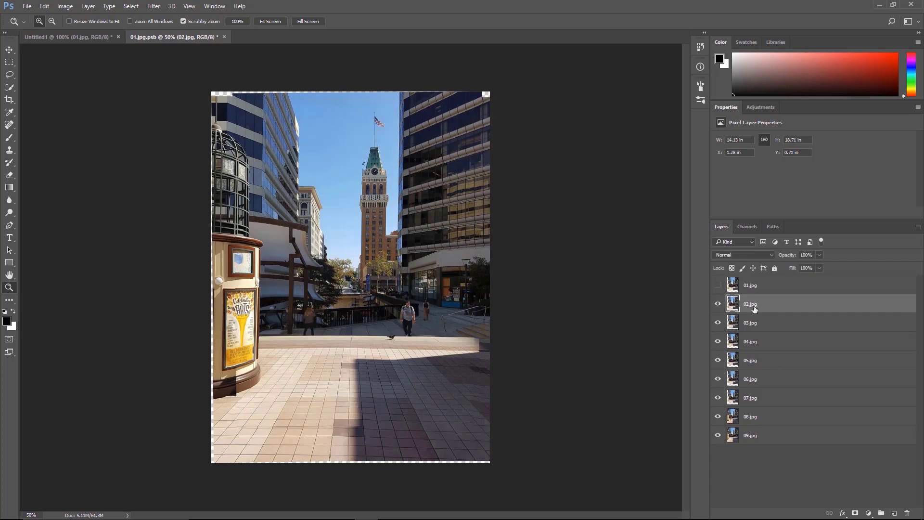
click(376, 119)
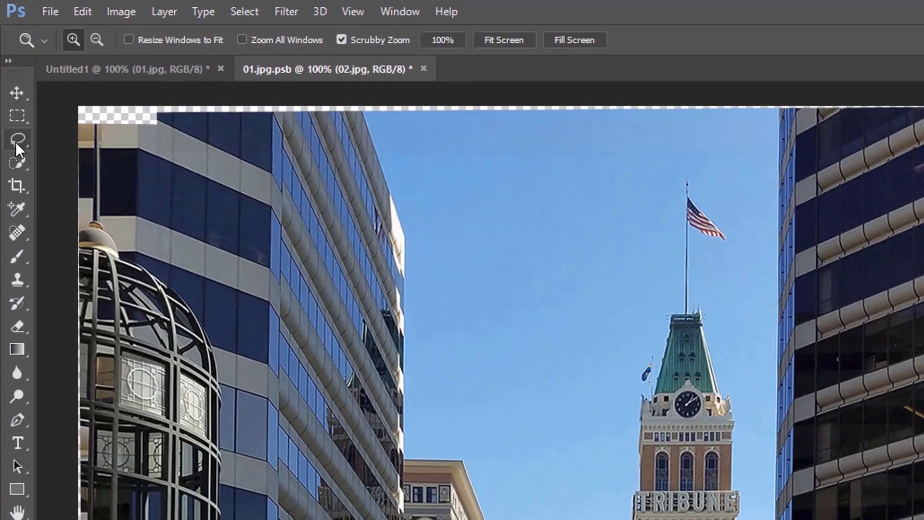
click(9, 74)
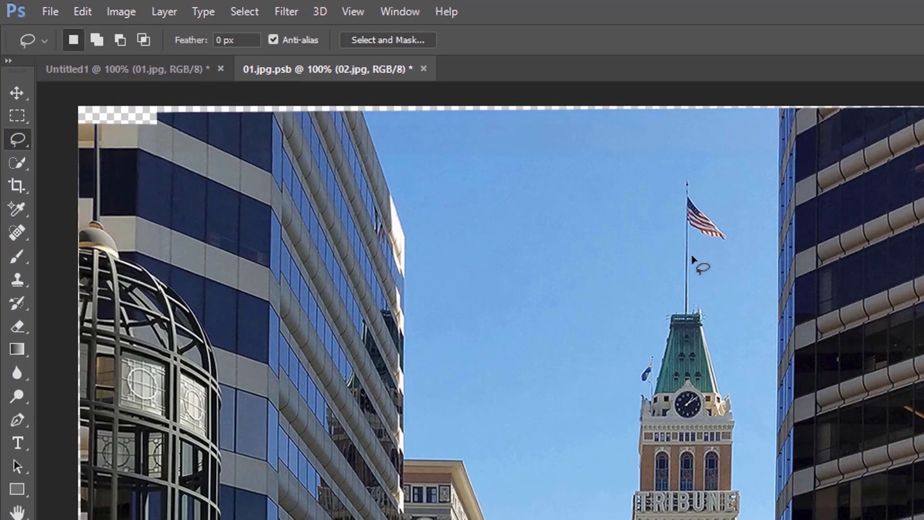
- Lasso-select the flag on the 02.jpg tower flagpole and copy it
mouse_move(681, 265)
mouse_down()
mouse_move(729, 247)
mouse_move(672, 210)
mouse_move(680, 264)
mouse_up()
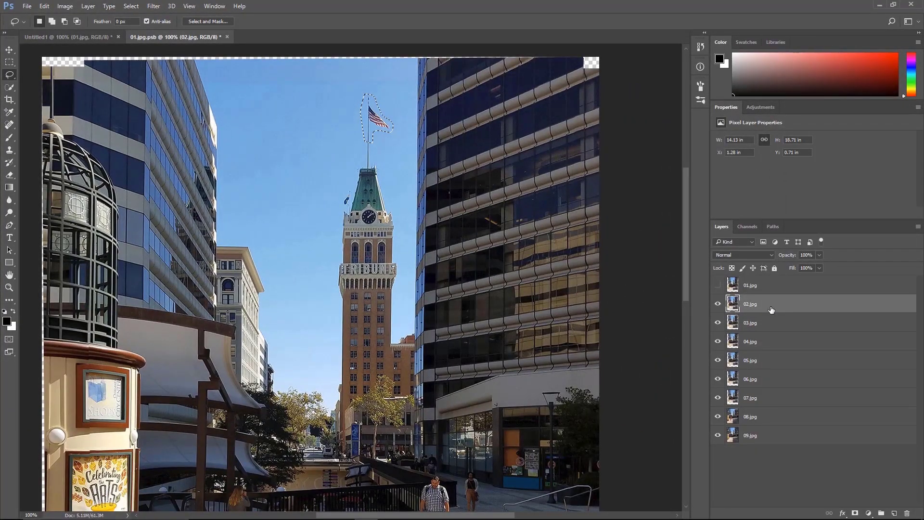
key(ctrl+c)
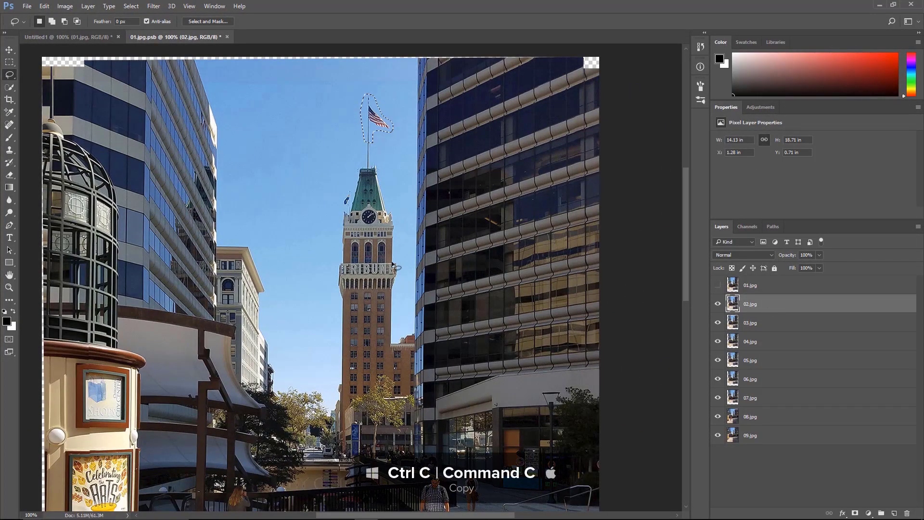
- Paste the flag in place onto Untitled1 as Layer 1, toggling its visibility to compare
click(89, 38)
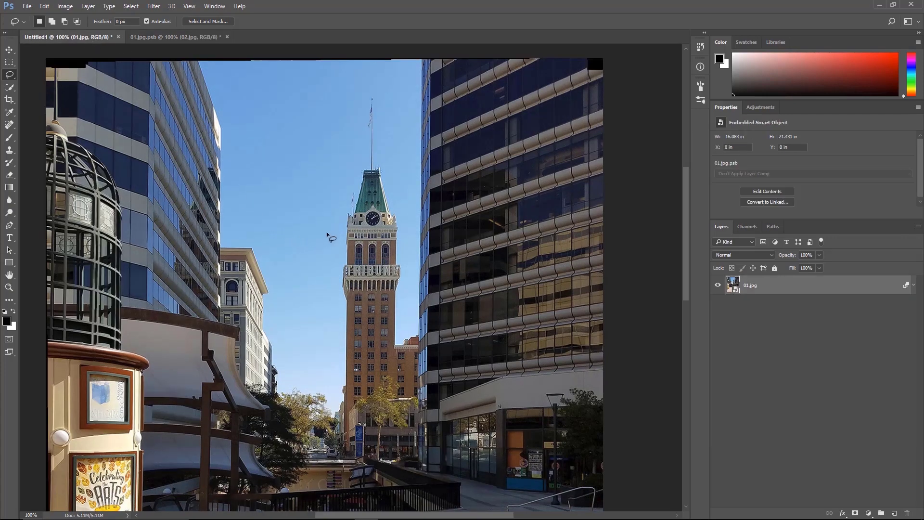
key(ctrl+shift+v)
key(ctrl+shift+v)
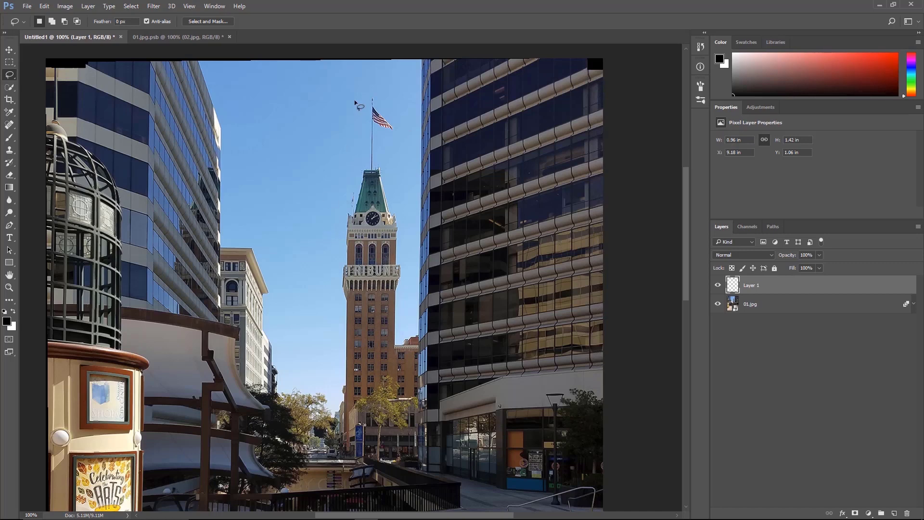
click(718, 285)
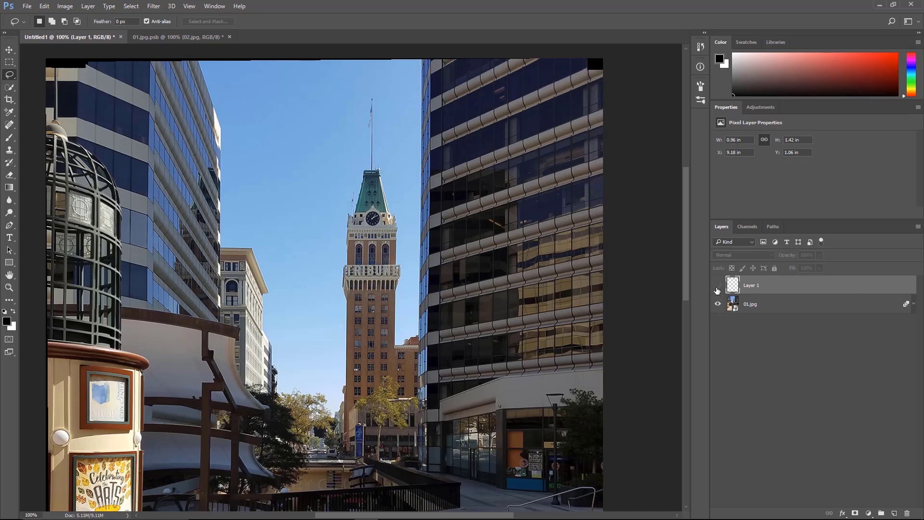
click(718, 286)
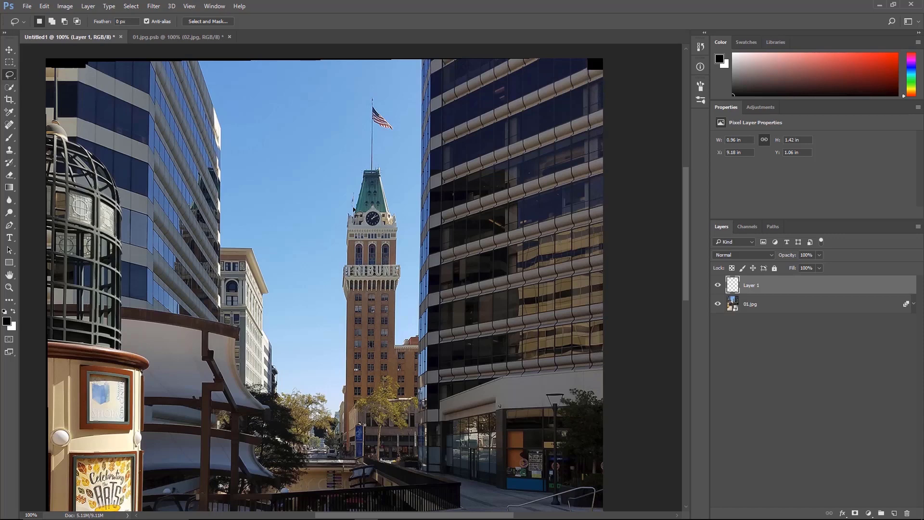
key(z)
right_click(354, 210)
- Convert the flag layer and the 01.jpg street layer together into one smart object, Layer 1
click(369, 215)
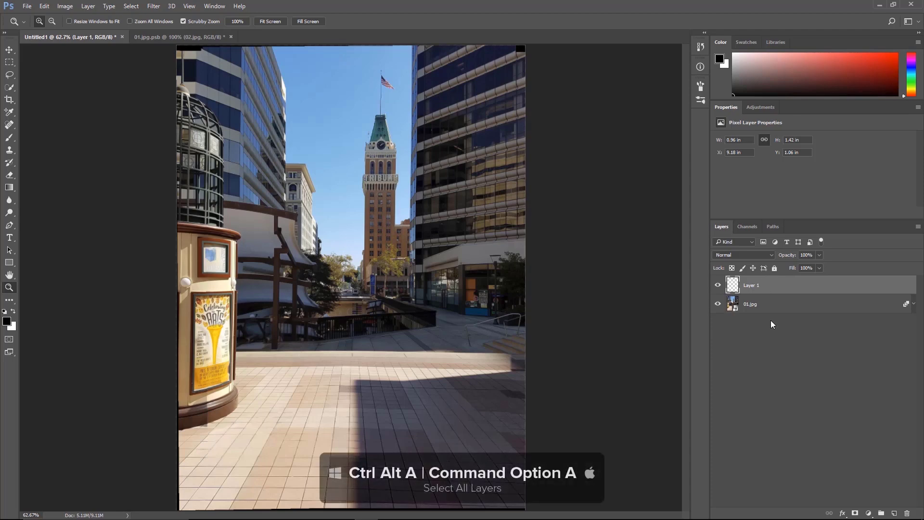
key(ctrl+alt+a)
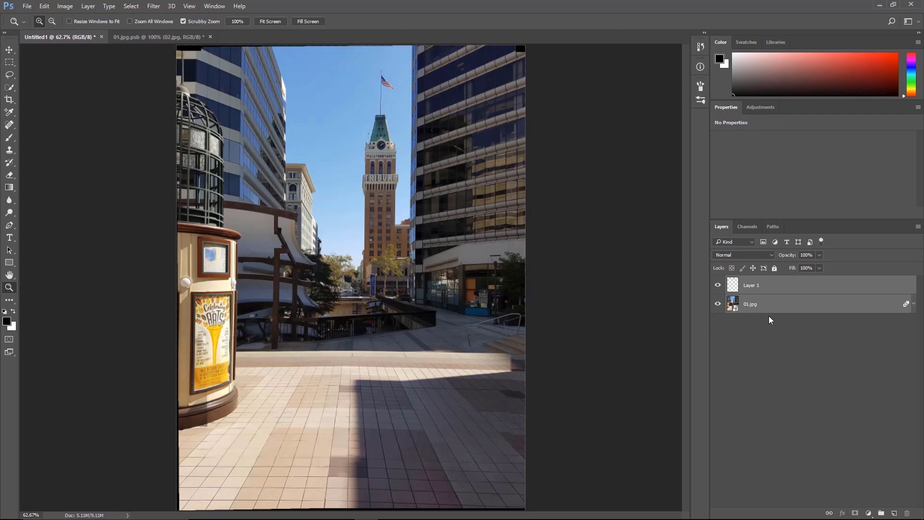
right_click(800, 289)
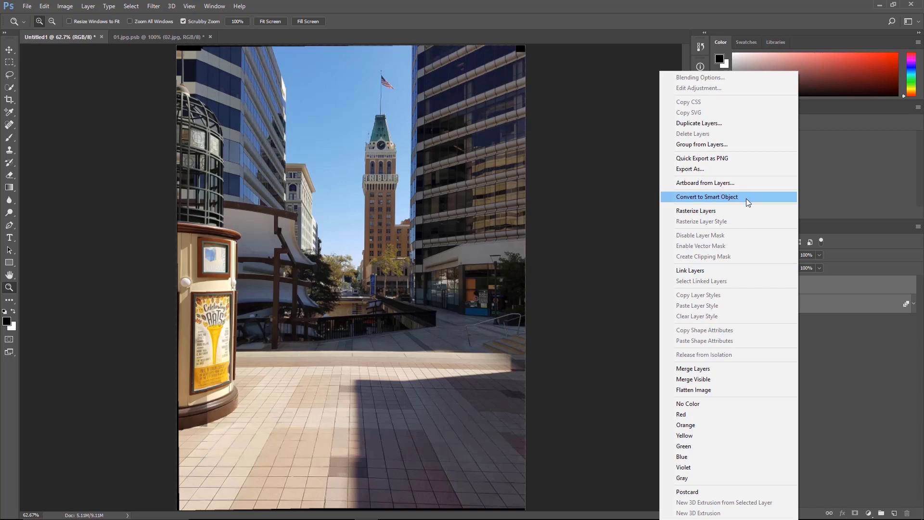
click(746, 199)
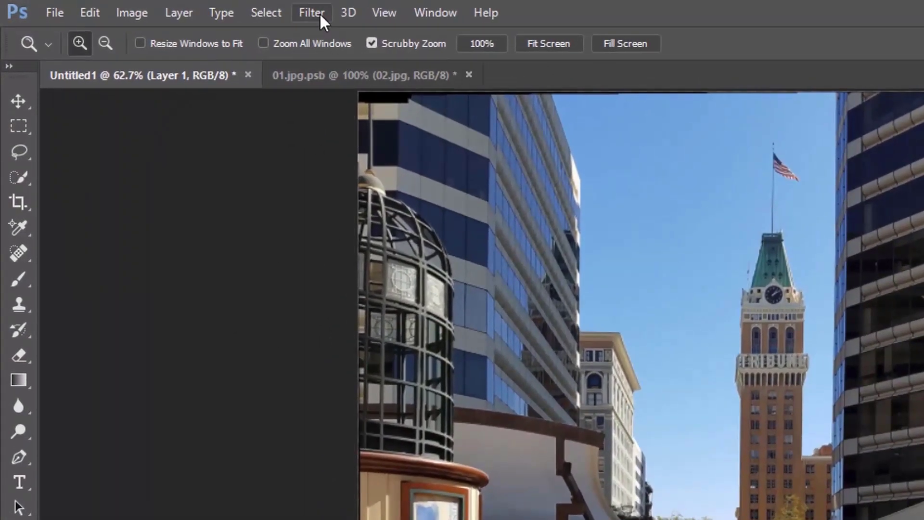
- In Camera Raw, set Highlights -77, Shadows +95, Clarity +42, Vibrance +38, leaving Saturation 0
click(154, 7)
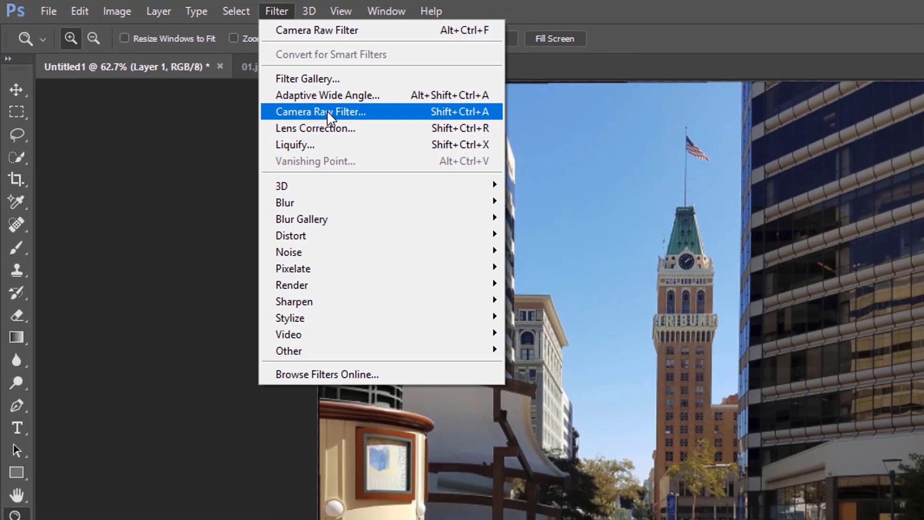
click(327, 112)
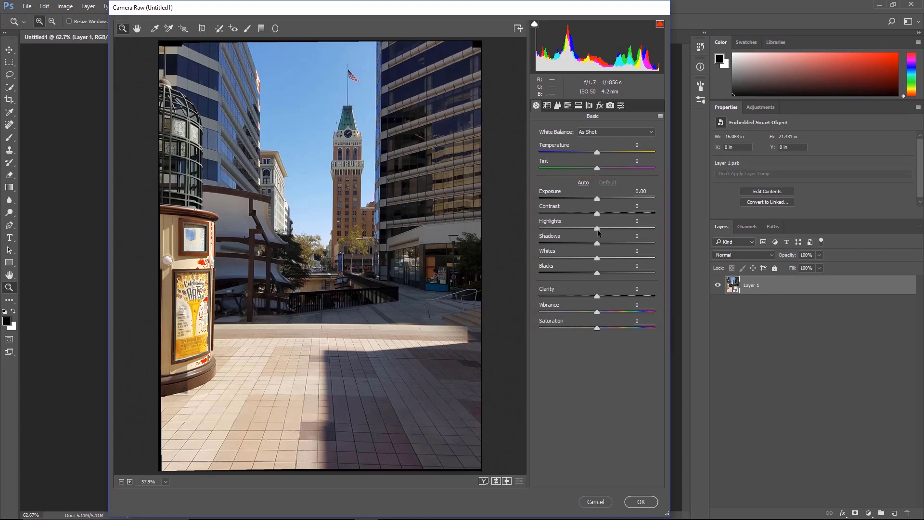
drag(597, 229, 553, 230)
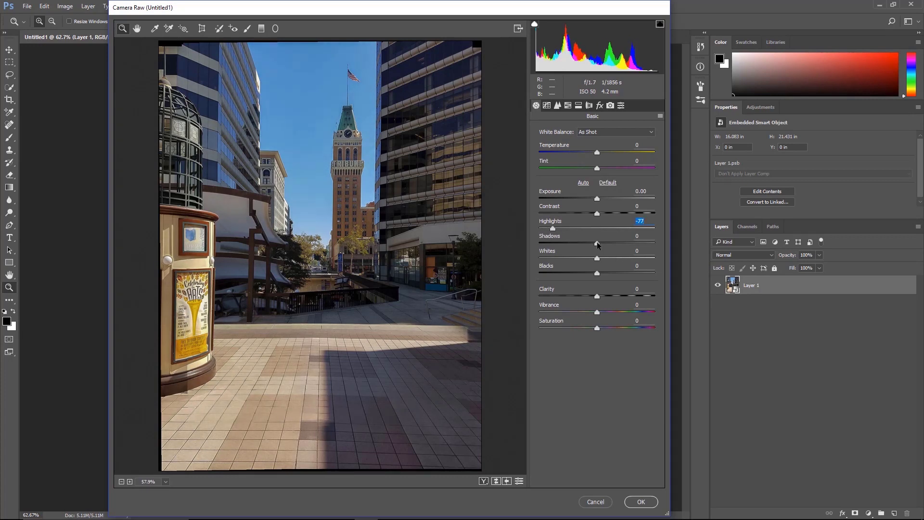
drag(597, 243, 654, 247)
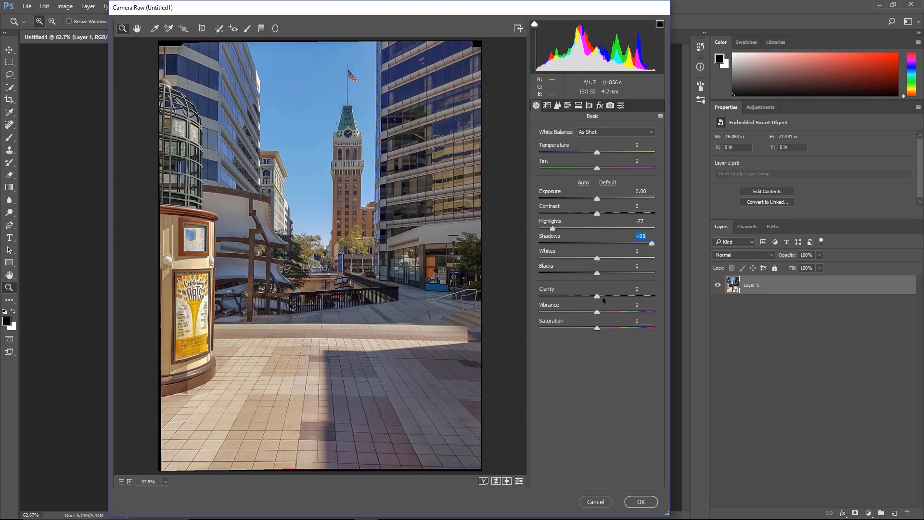
drag(598, 298, 622, 298)
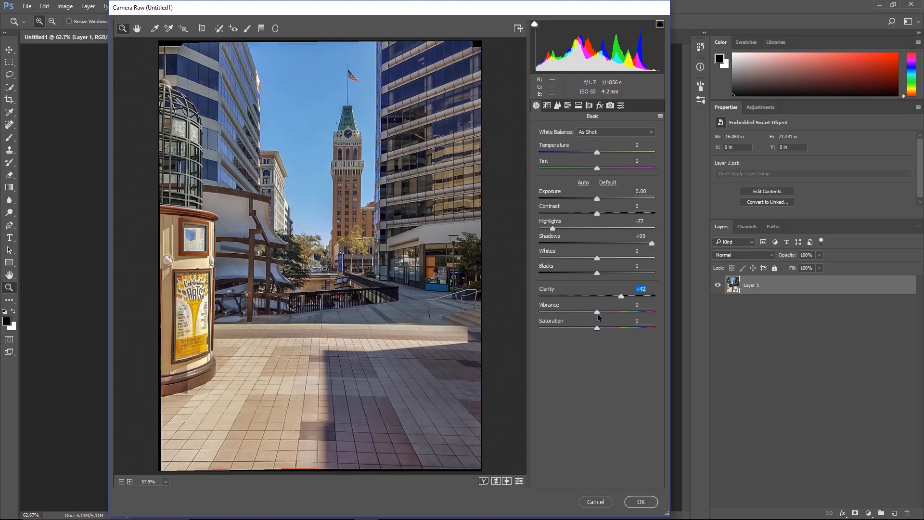
mouse_move(597, 312)
mouse_down()
mouse_move(629, 312)
mouse_move(619, 314)
mouse_up()
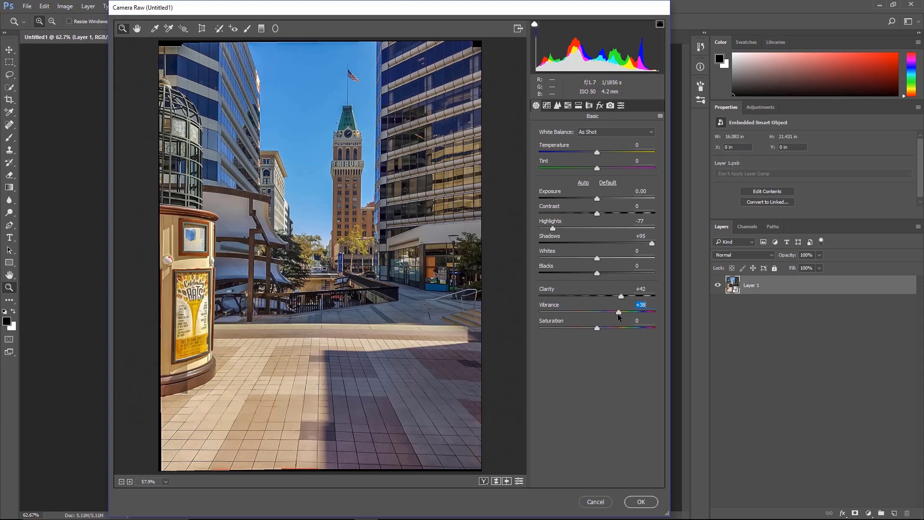
drag(597, 328, 626, 330)
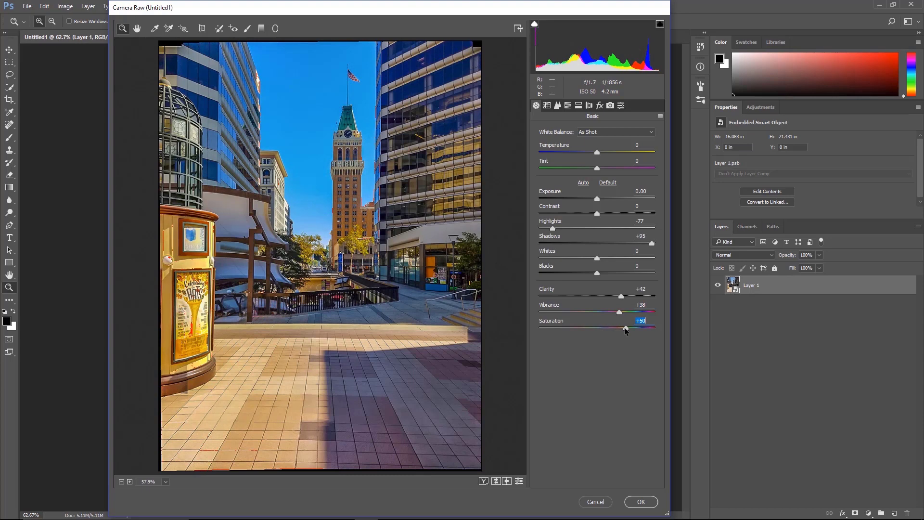
double_click(625, 328)
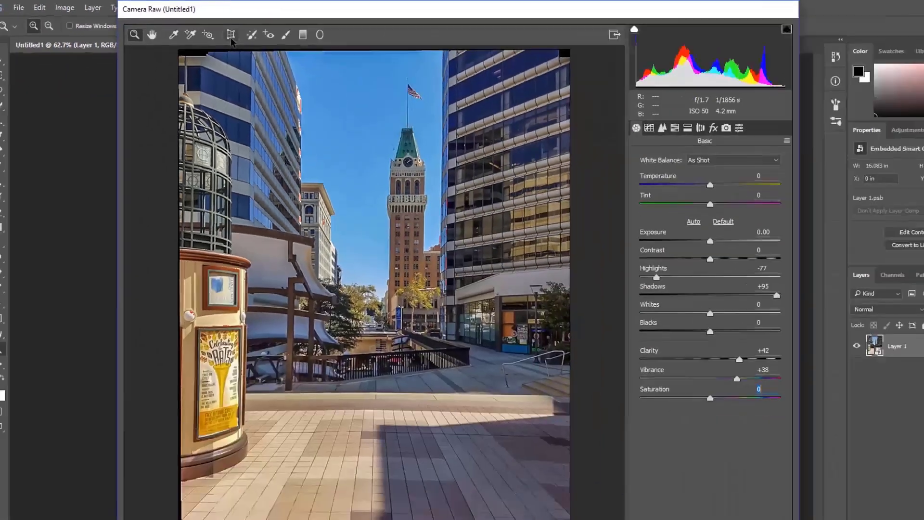
- Apply Upright Auto perspective correction in Camera Raw, compare it with Off, and confirm the filter
click(203, 28)
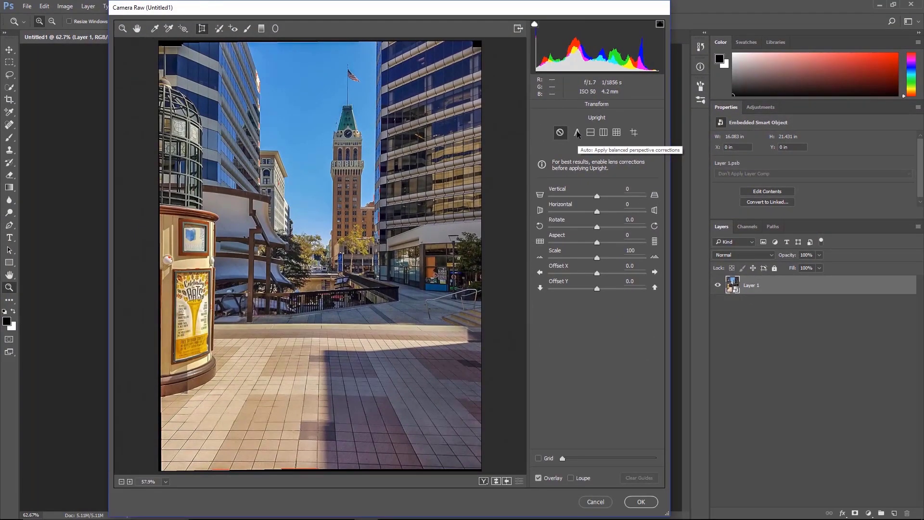
click(578, 132)
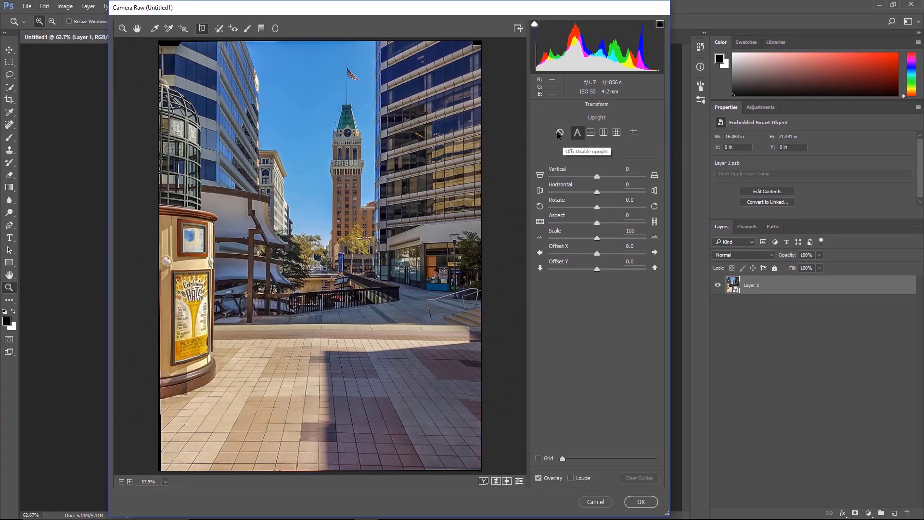
click(559, 133)
click(576, 132)
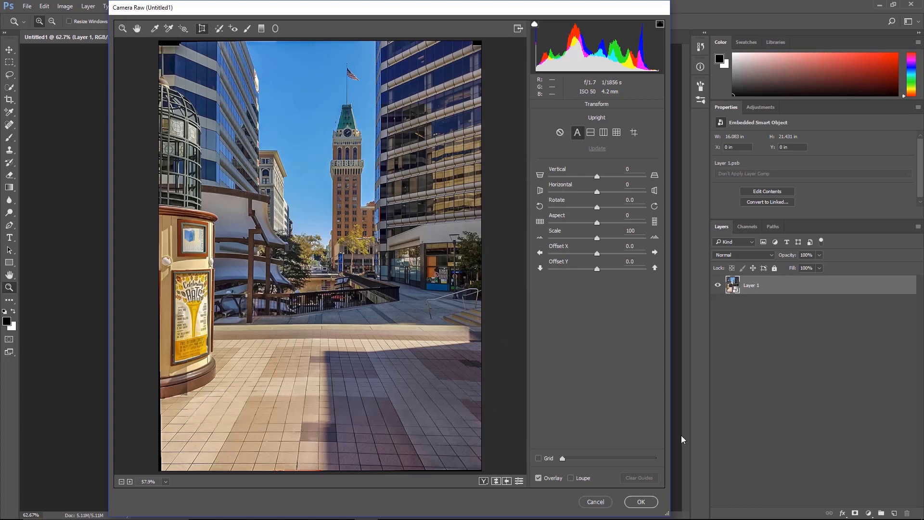
click(641, 502)
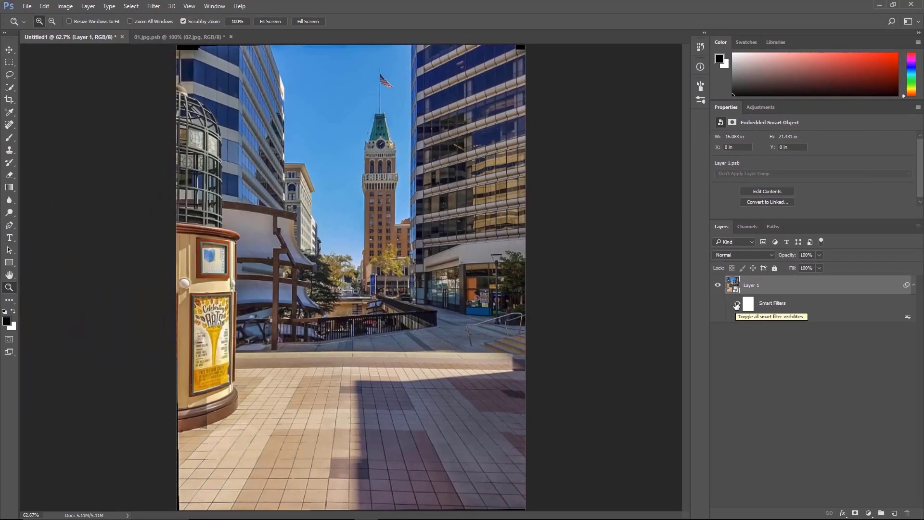
- Hide and reshow the Camera Raw smart filter to compare, then collapse Layer 1's filter list
click(736, 304)
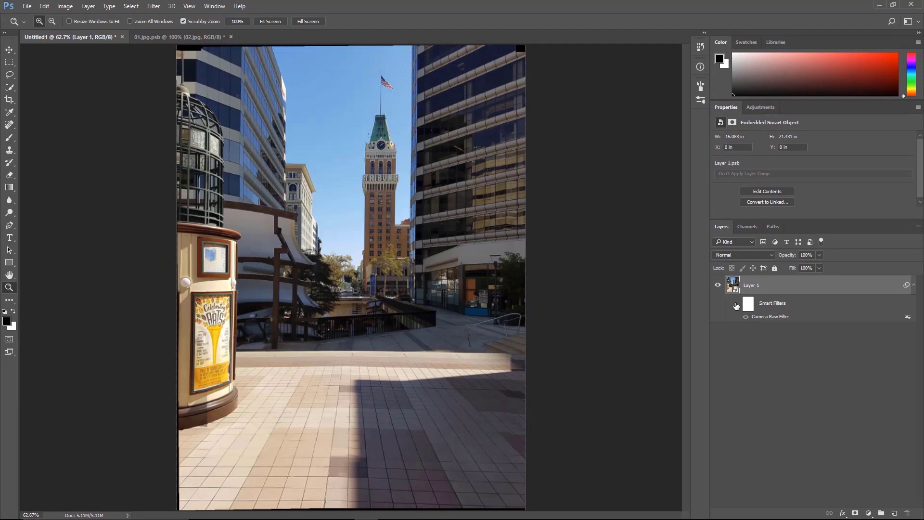
click(737, 305)
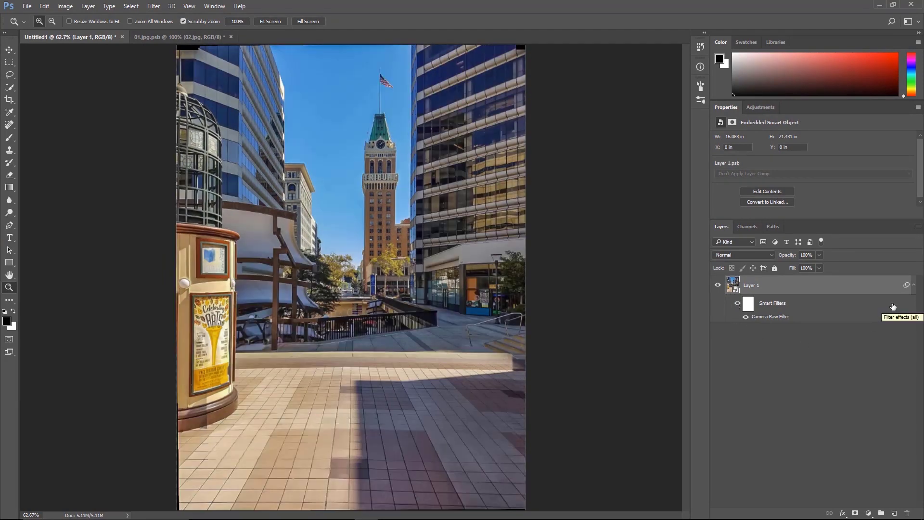
click(913, 286)
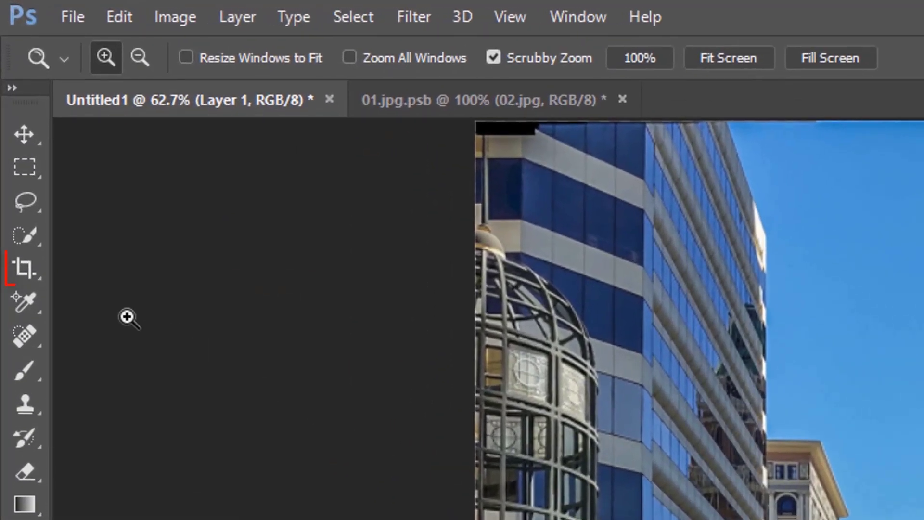
- Crop the right, bottom and left edges inward into a narrower frame around the clock tower
click(12, 103)
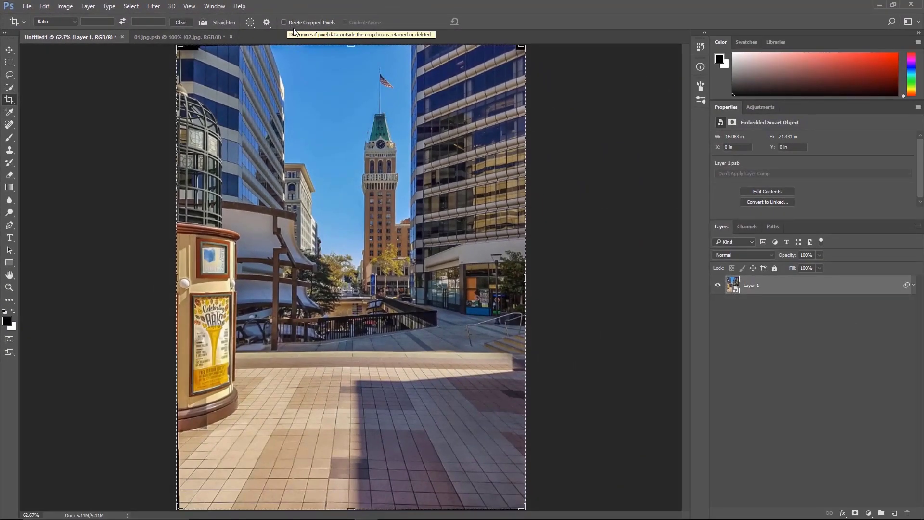
drag(352, 46, 356, 58)
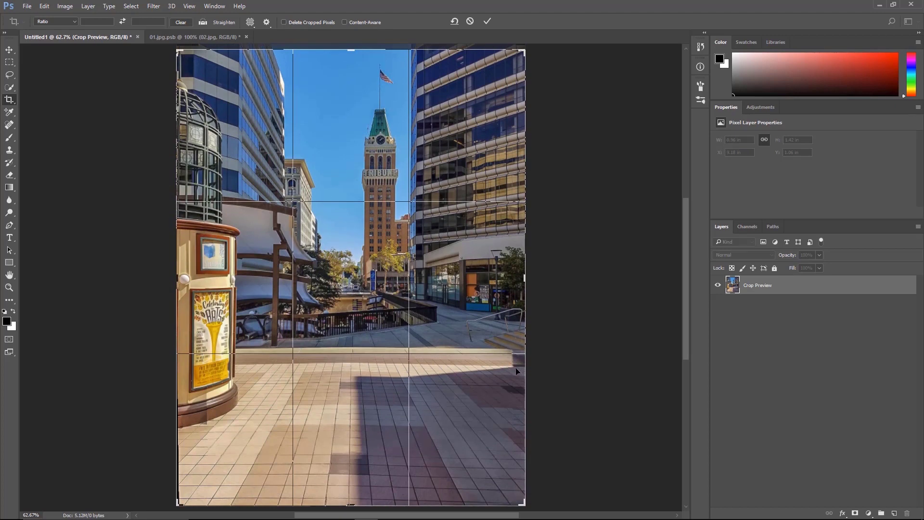
drag(525, 282, 504, 285)
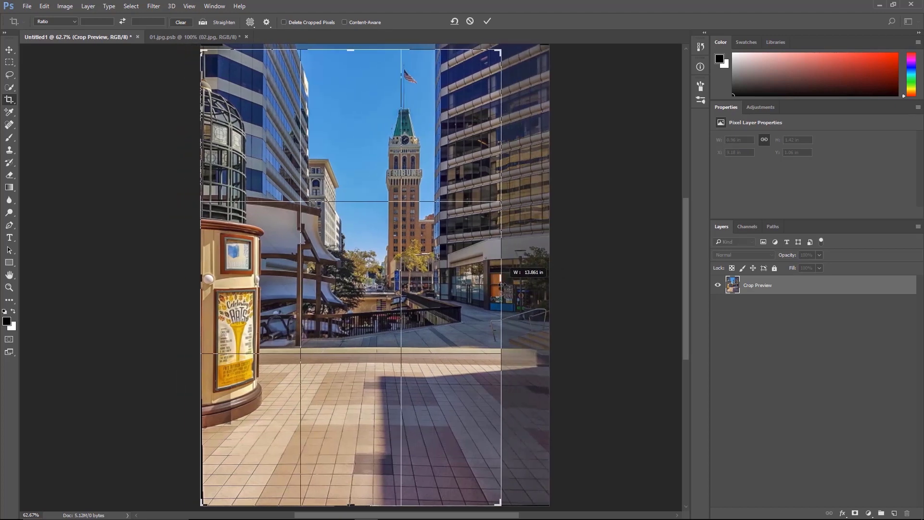
drag(350, 504, 348, 477)
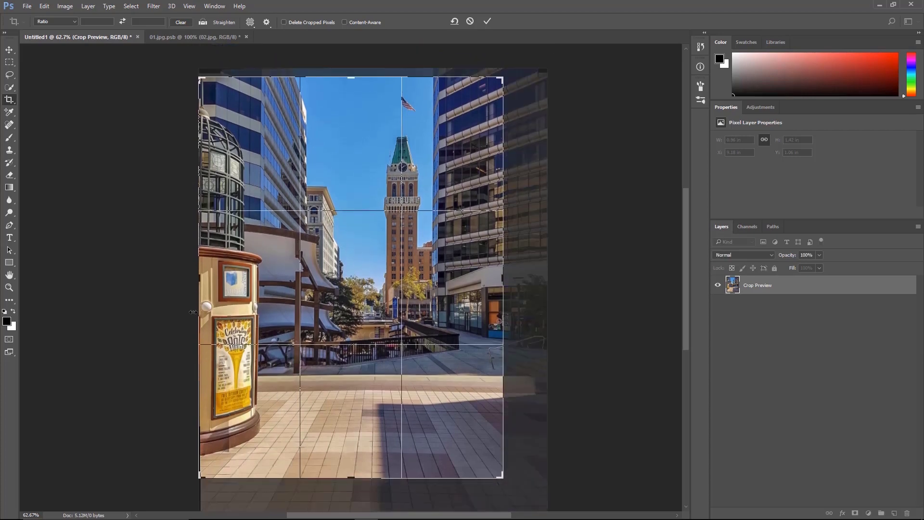
drag(199, 277, 217, 277)
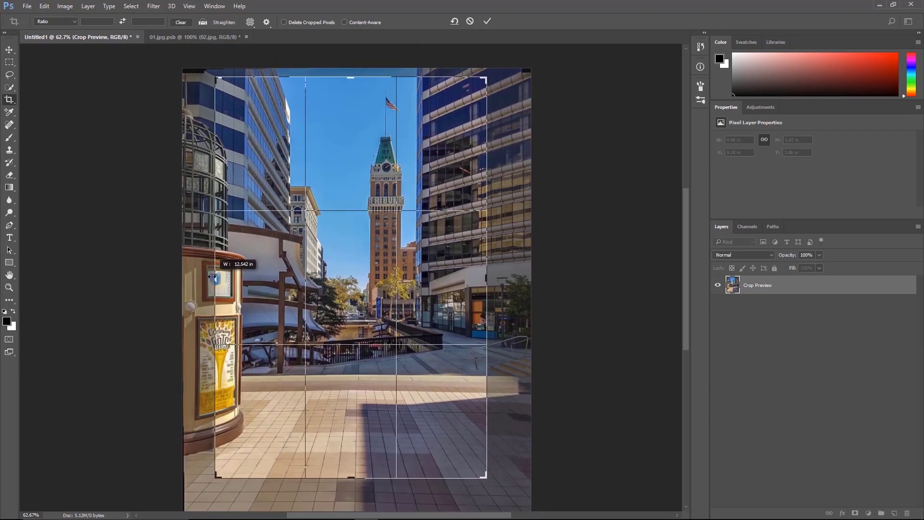
drag(489, 265, 481, 265)
key(Return)
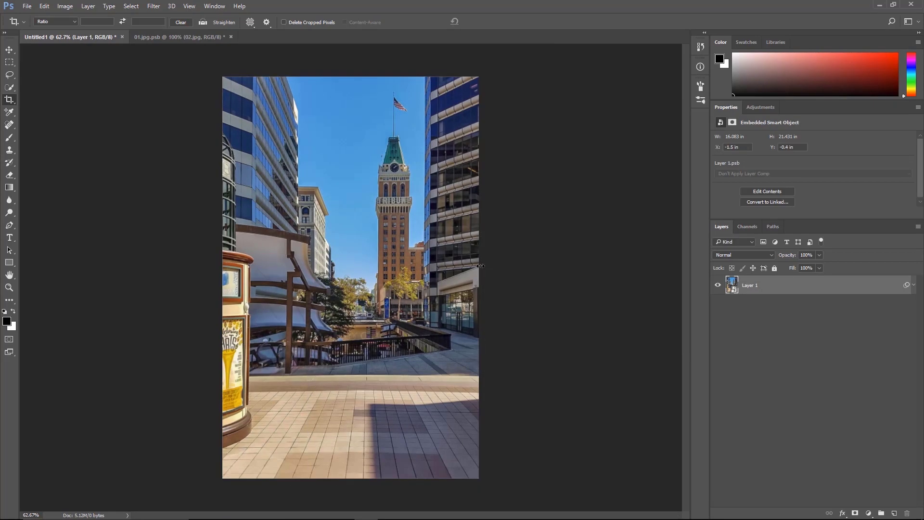